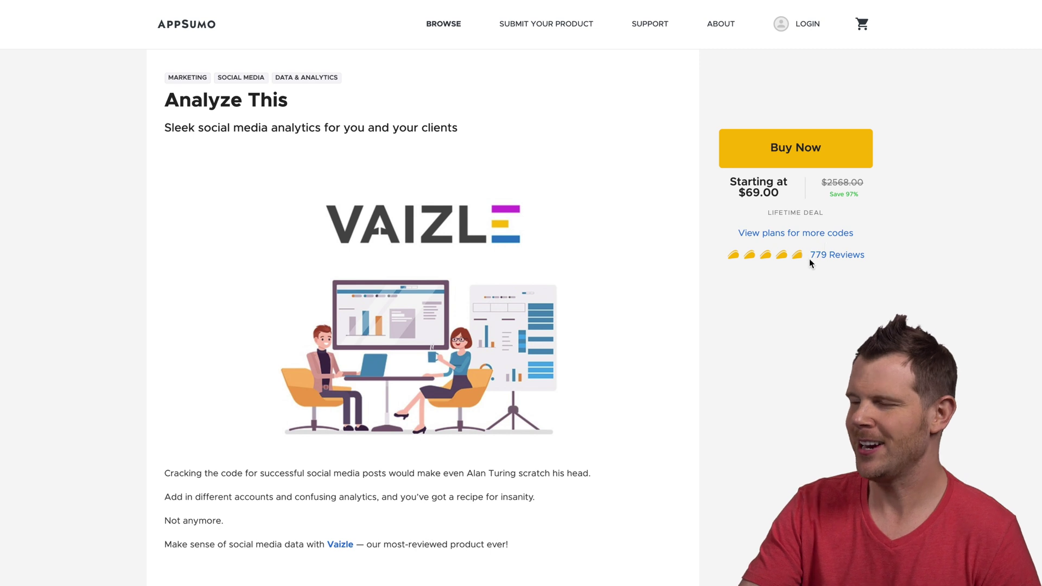
# Examine the Vaizle deal terms and compare the Single, Double and Multiple plan features
pyautogui.click(812, 237)
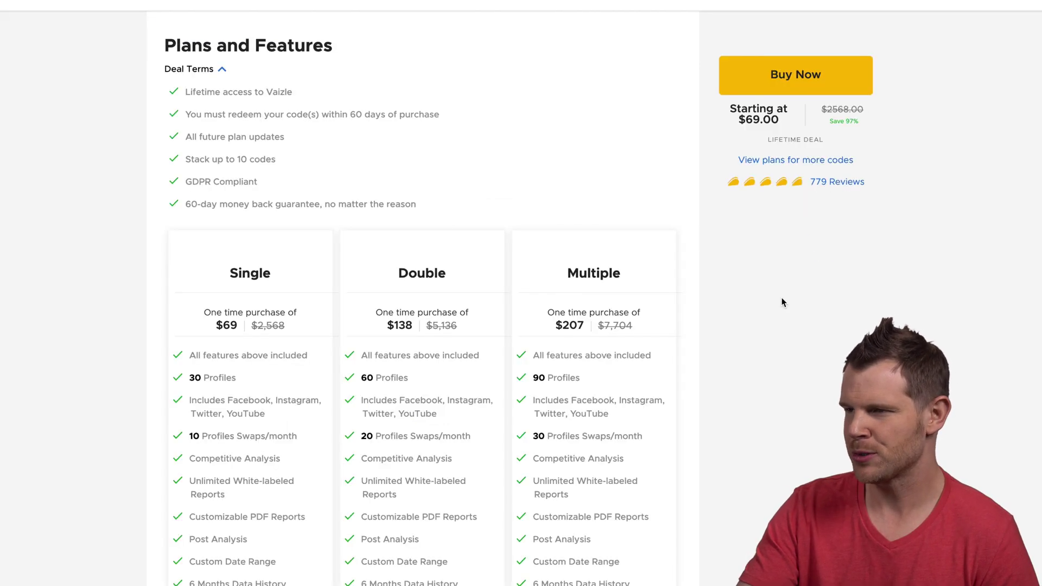
pyautogui.scroll(-3, 745, 432)
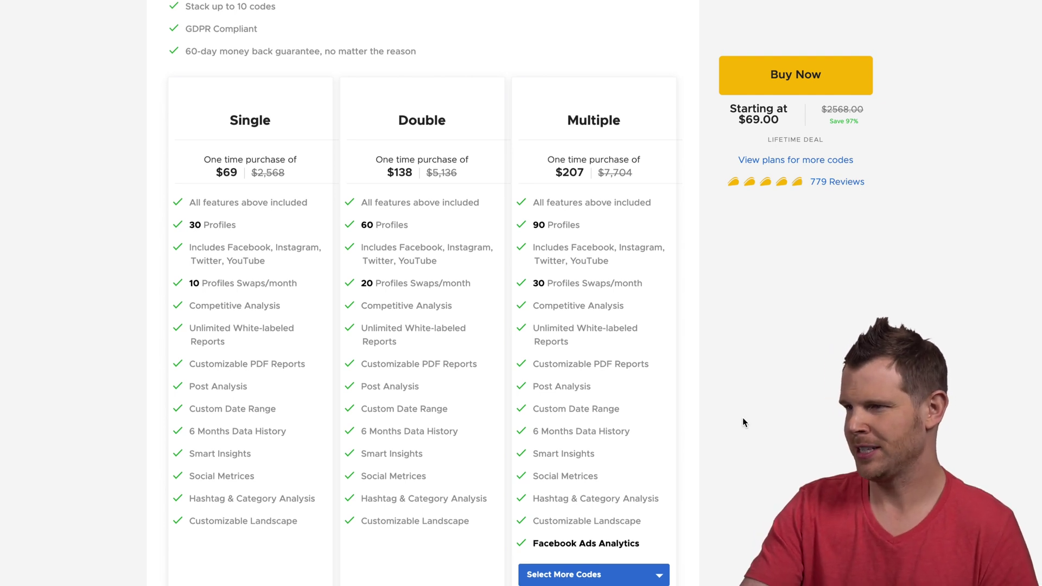
pyautogui.scroll(-1, 743, 419)
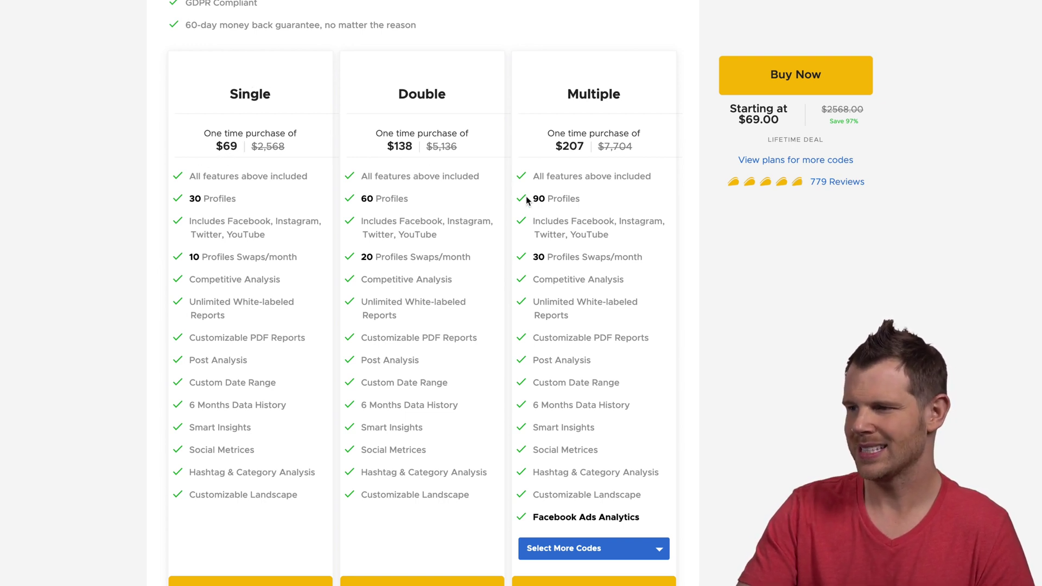
pyautogui.scroll(3, 474, 380)
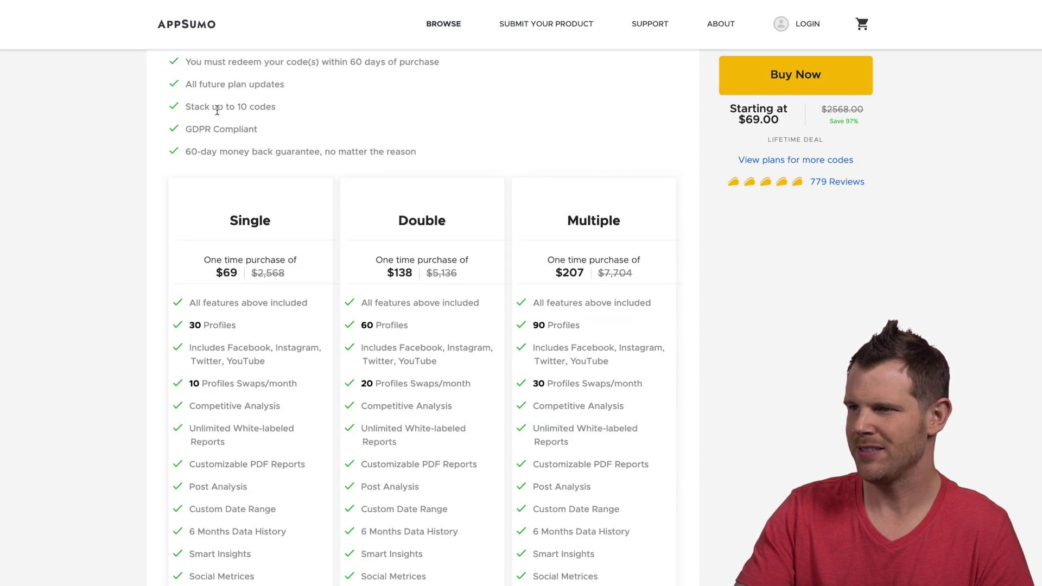
pyautogui.scroll(2, 223, 121)
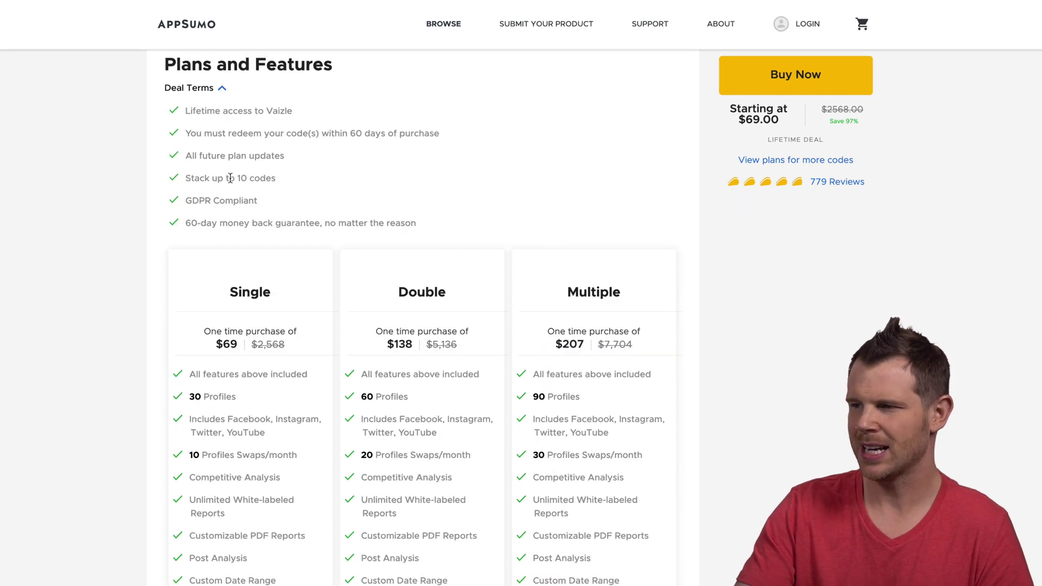
pyautogui.scroll(-4, 383, 323)
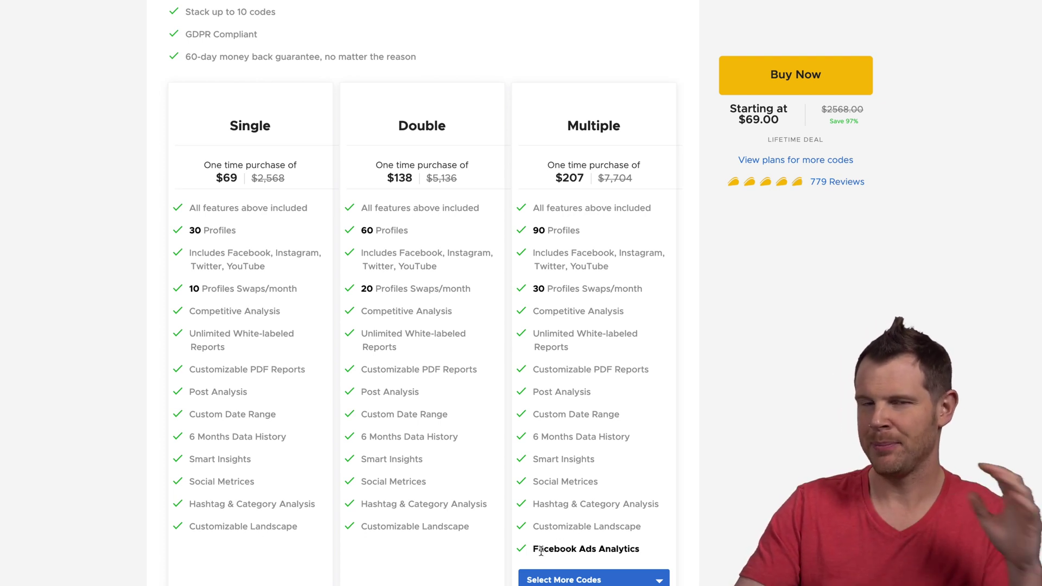
# Compare the Multiple plan's price and limits at 10 codes and at 3 codes, leaving 3 codes selected
pyautogui.click(565, 579)
pyautogui.click(612, 504)
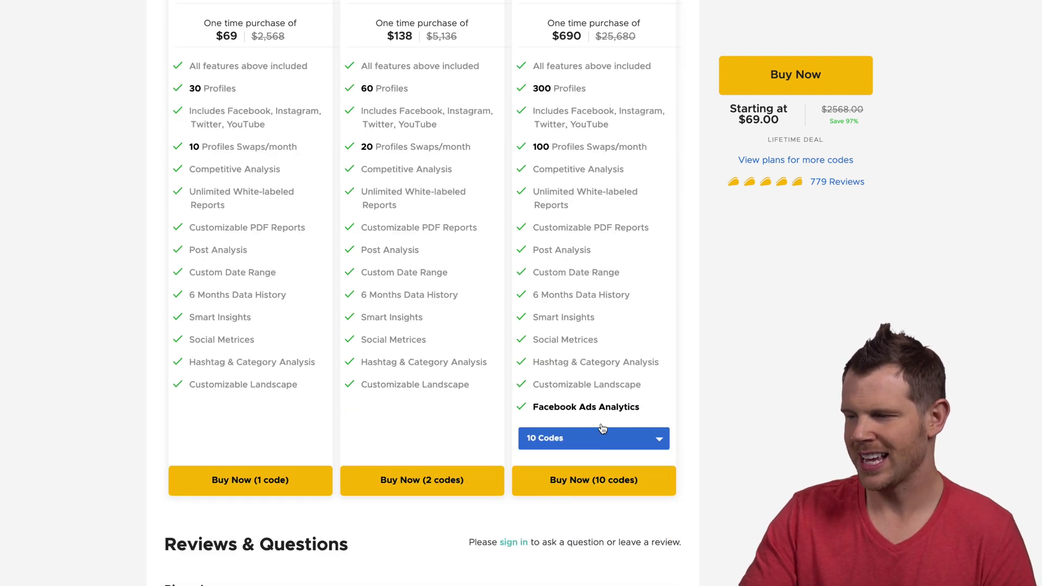
pyautogui.click(556, 433)
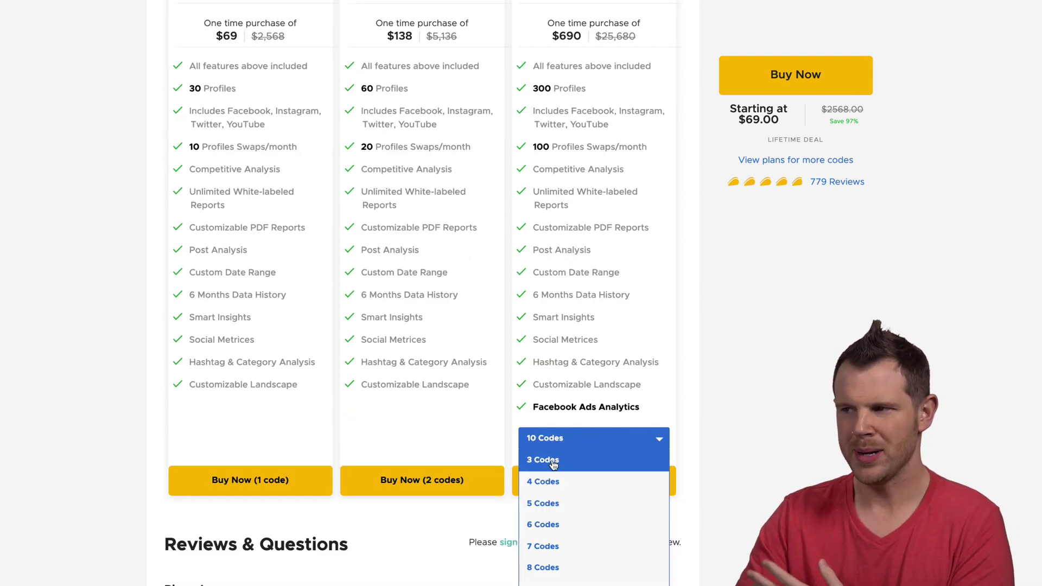
pyautogui.click(549, 462)
pyautogui.scroll(1, 562, 388)
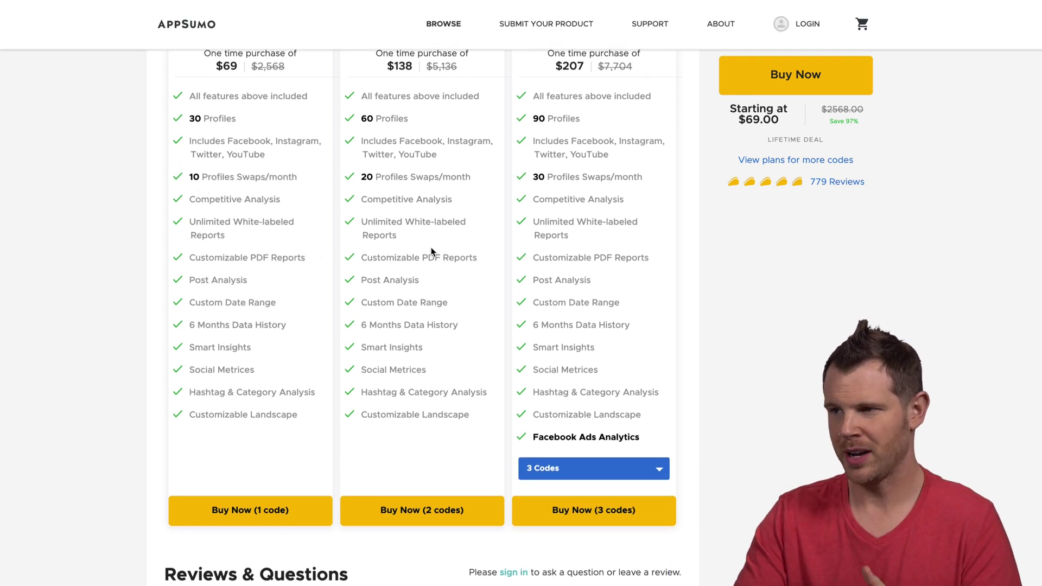
pyautogui.scroll(1, 242, 217)
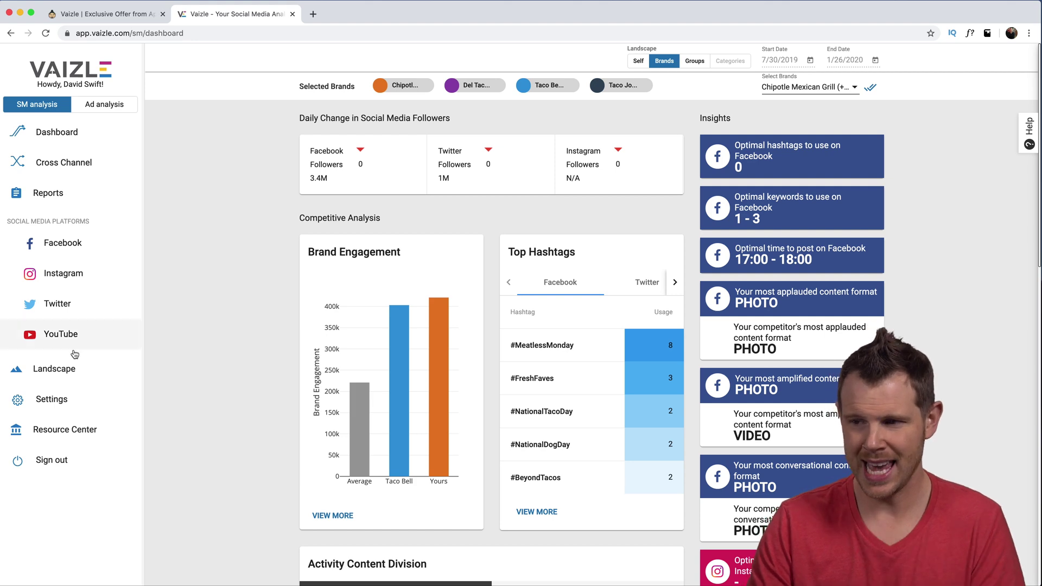
# Change the Chipotle Mexican Grill brand color to red #f52121 in the Vaizle landscape brands
pyautogui.click(45, 368)
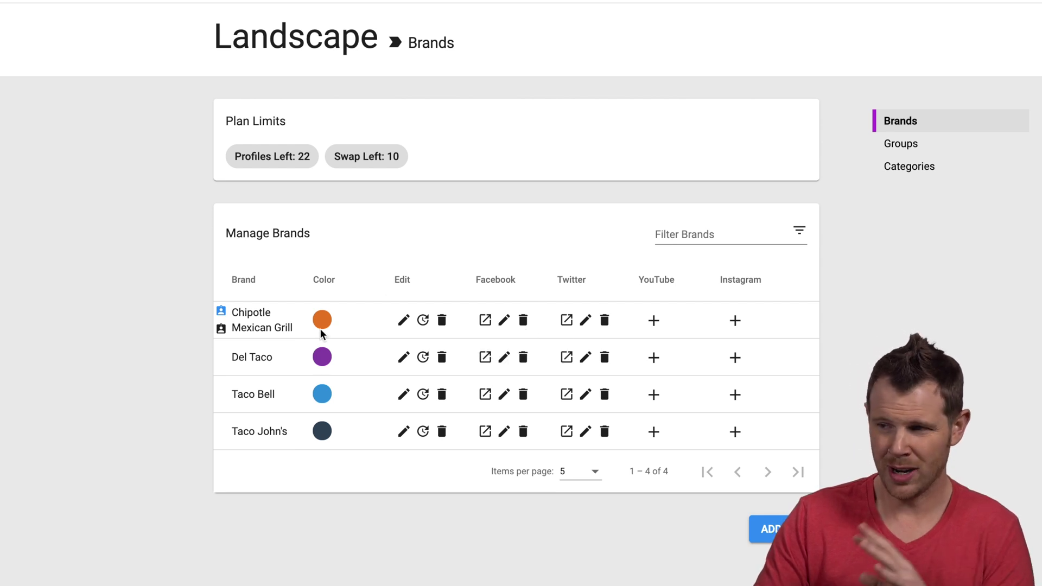
pyautogui.moveTo(229, 320)
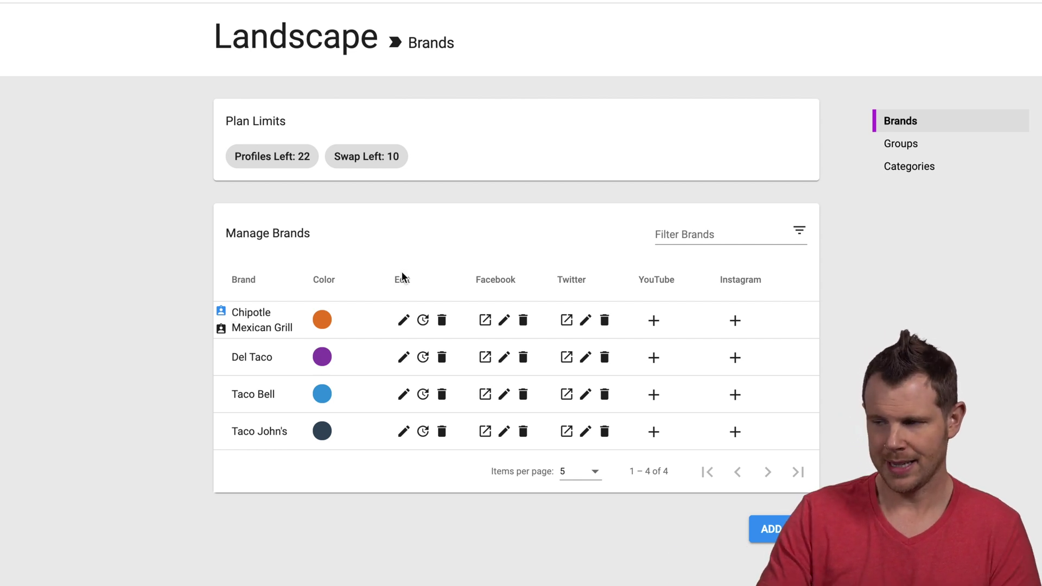
pyautogui.click(325, 322)
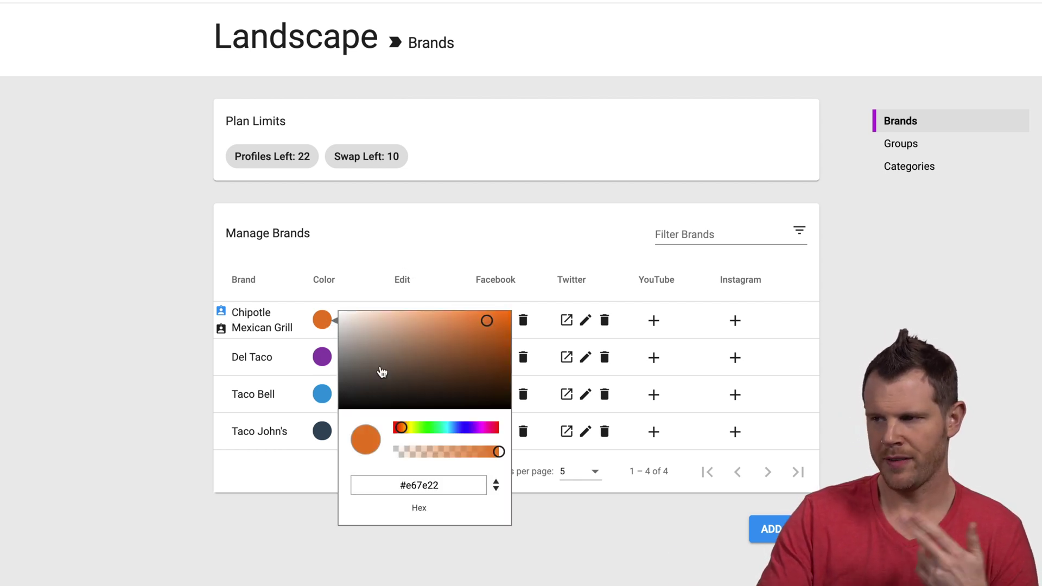
pyautogui.moveTo(398, 427); pyautogui.dragTo(393, 429)
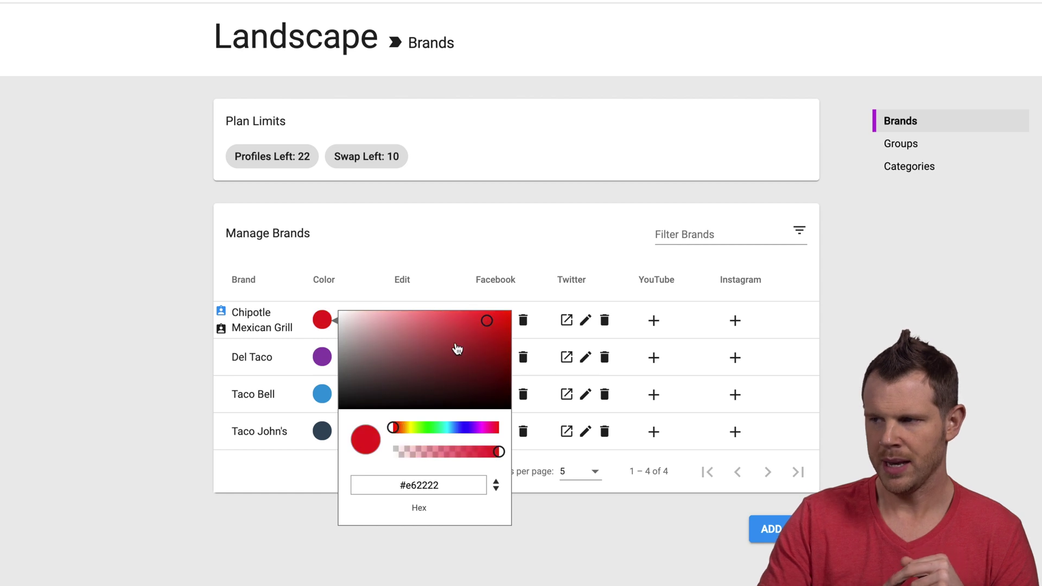
pyautogui.click(491, 315)
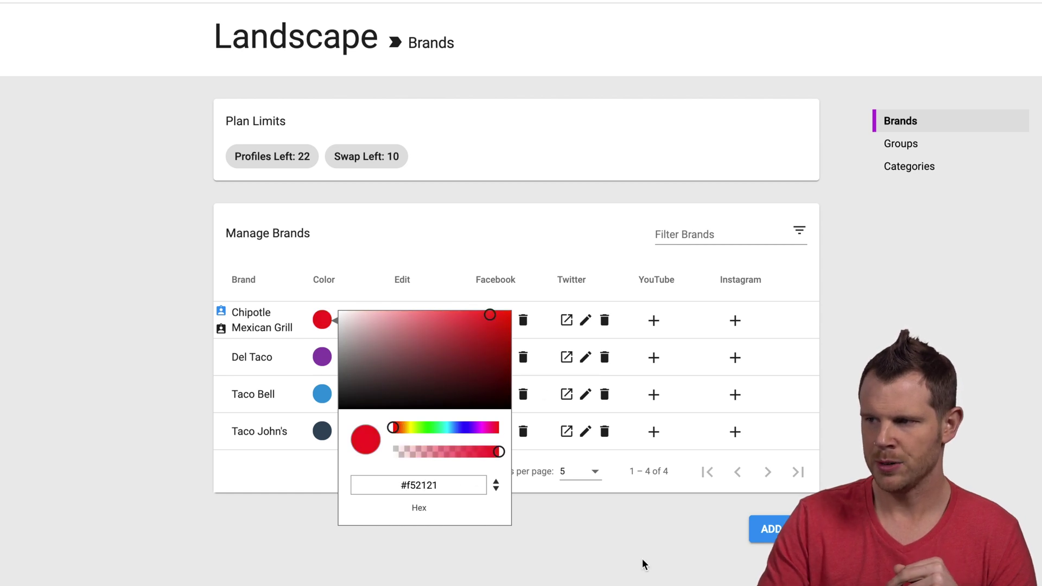
pyautogui.click(604, 570)
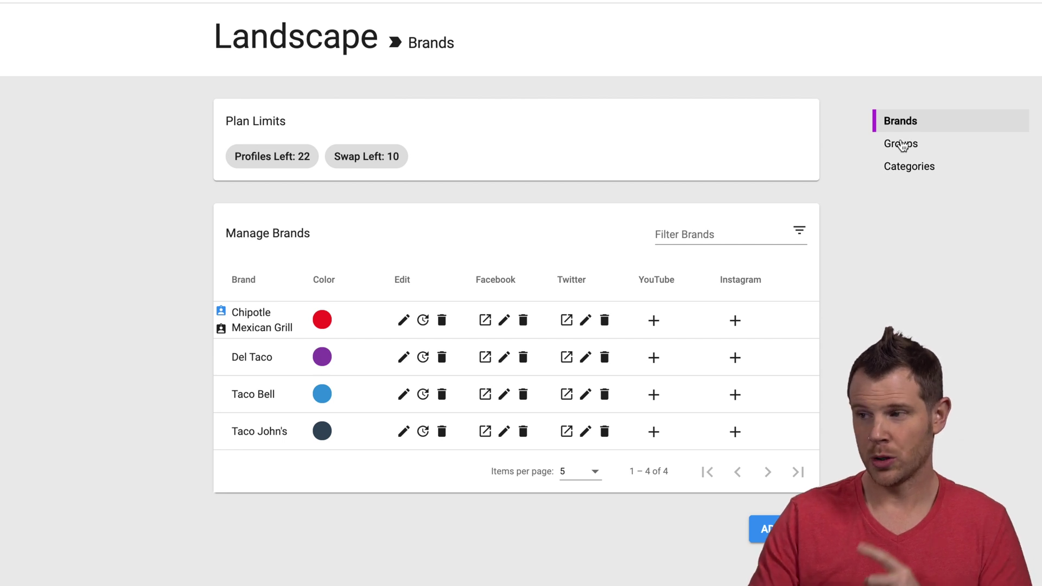
# Open the Taco Joints group for editing and review its name and assigned brands
pyautogui.click(905, 144)
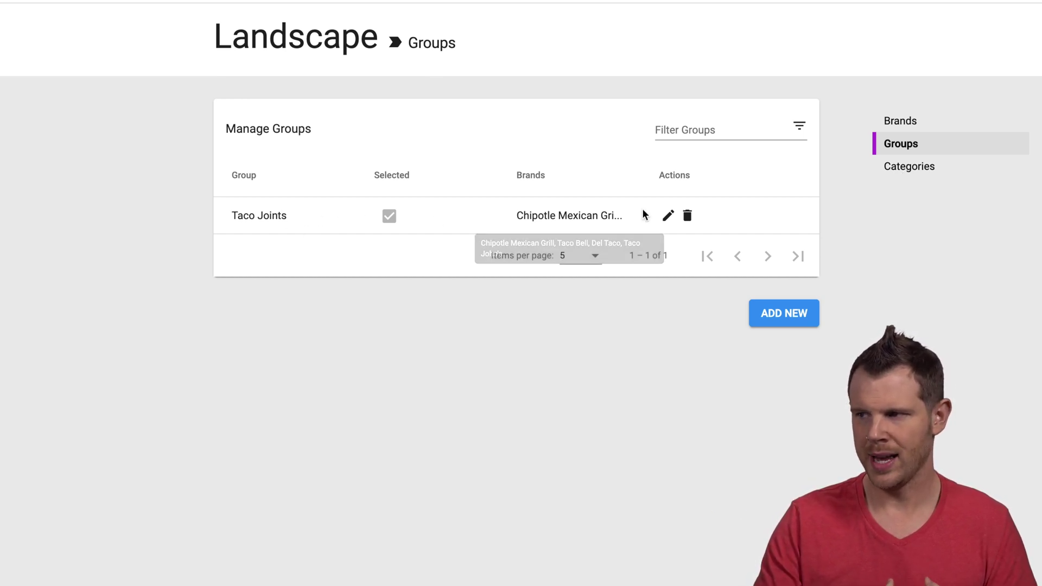
pyautogui.click(668, 215)
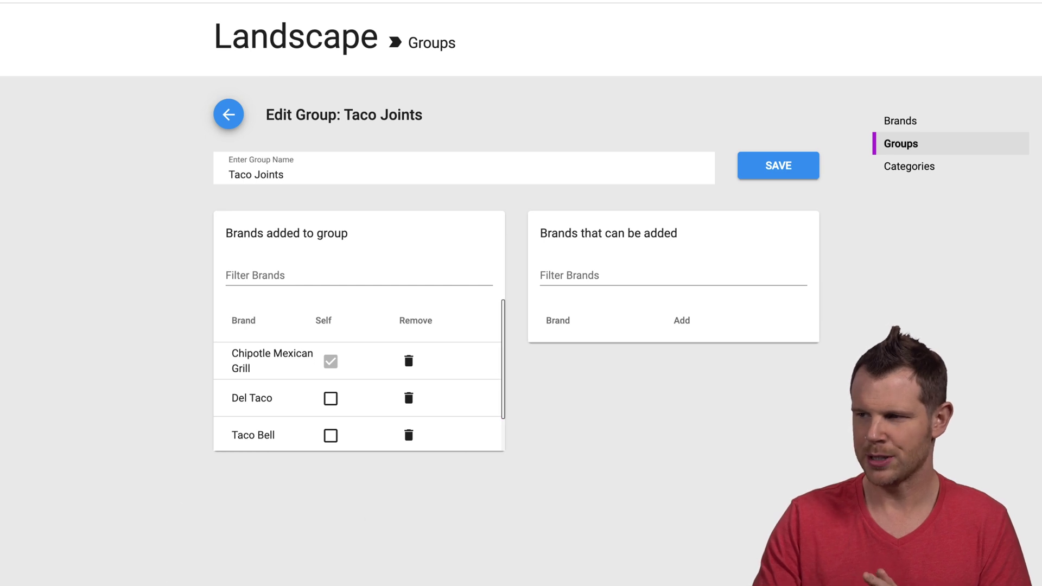
pyautogui.moveTo(504, 417); pyautogui.dragTo(507, 437)
pyautogui.scroll(1, 351, 330)
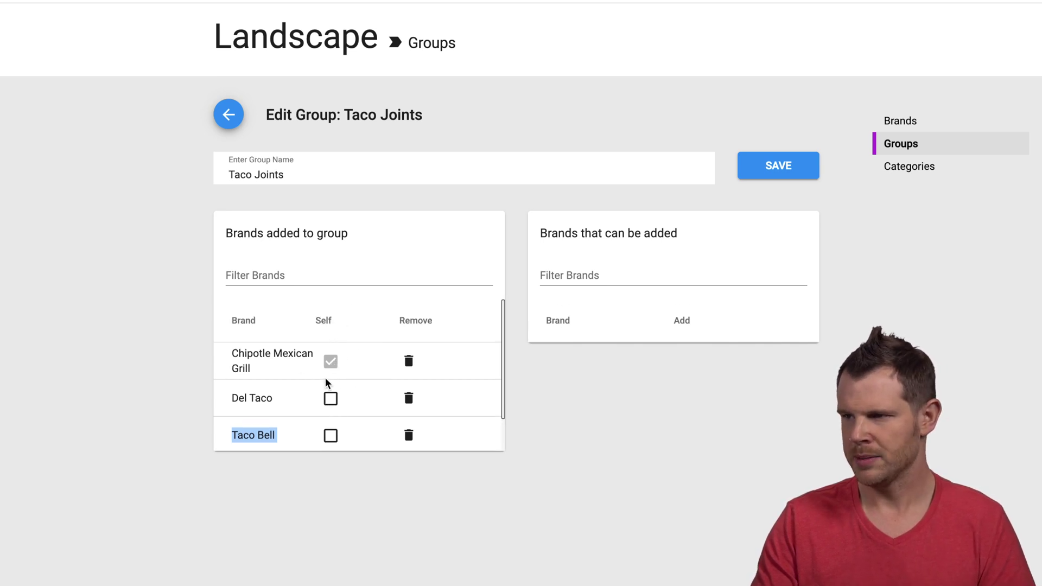
pyautogui.scroll(-1, 418, 404)
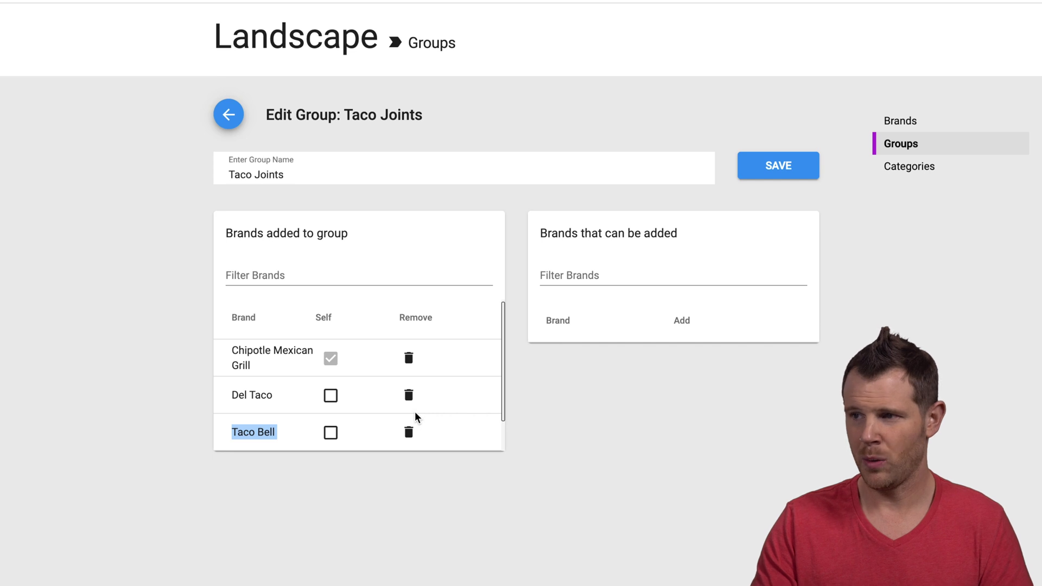
pyautogui.moveTo(302, 180); pyautogui.dragTo(225, 184)
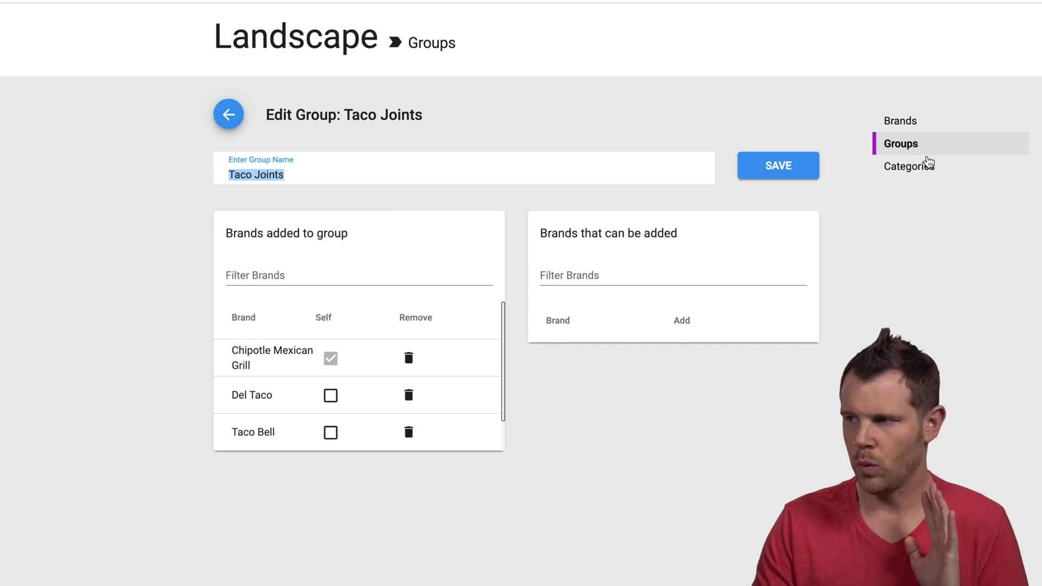
# View the landscape categories and brands lists, and return to the dashboard
pyautogui.click(916, 168)
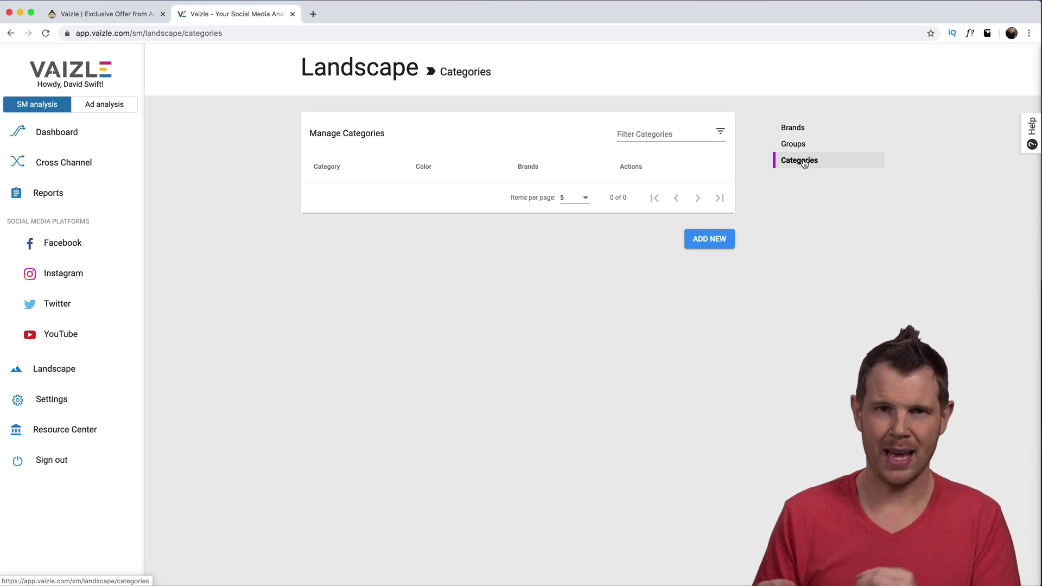
pyautogui.click(66, 372)
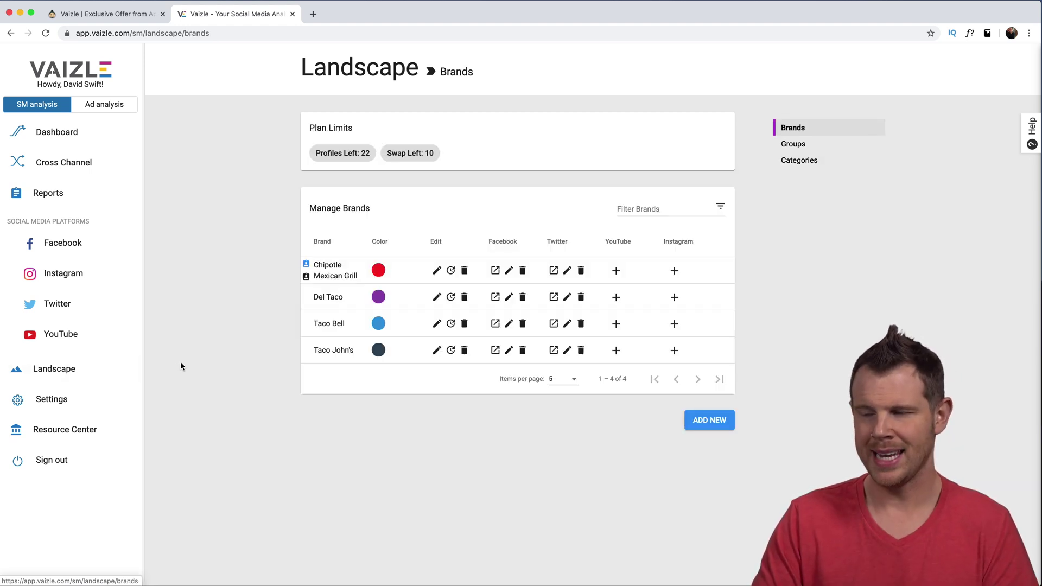
pyautogui.click(51, 137)
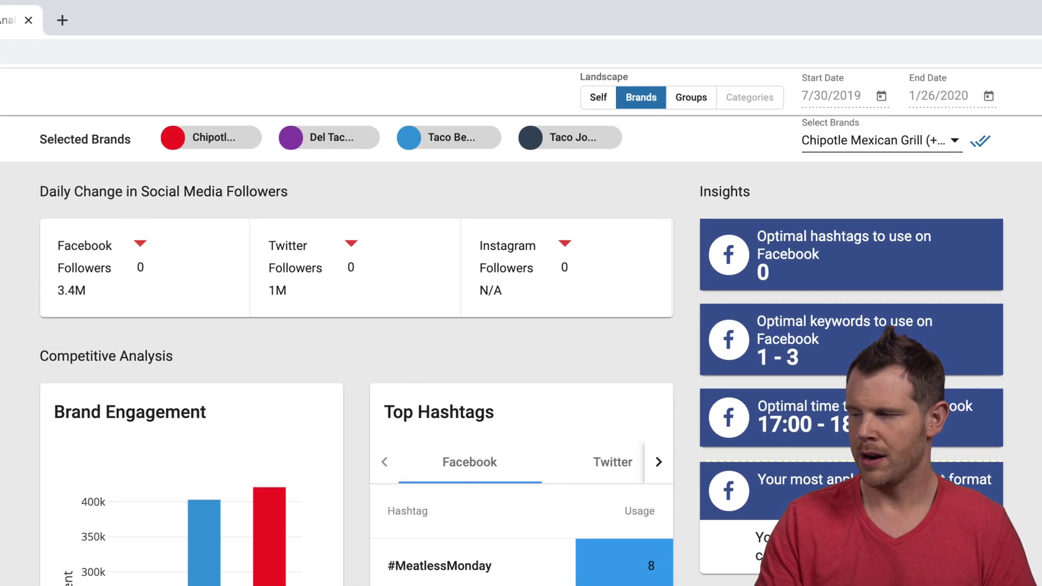
# Compare the dashboard in the Self, Brands and Groups landscape views, check the available groups, and return to Brands
pyautogui.click(598, 100)
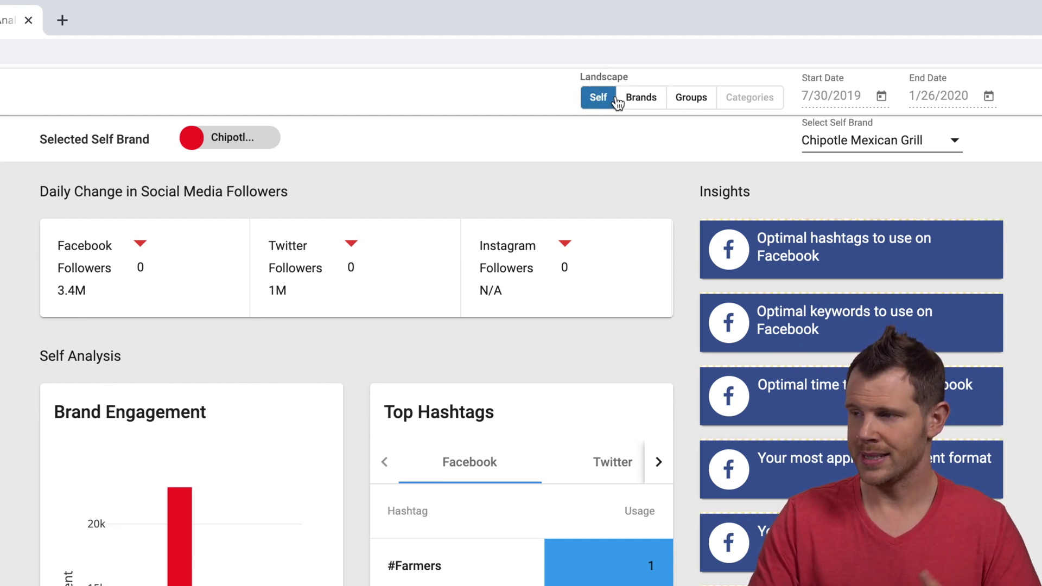
pyautogui.click(649, 111)
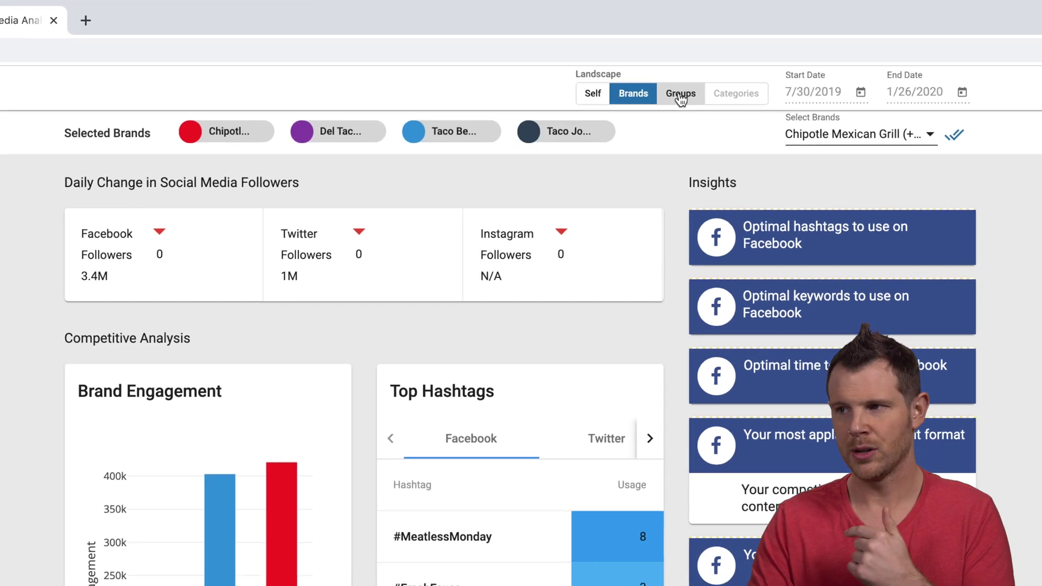
pyautogui.click(681, 93)
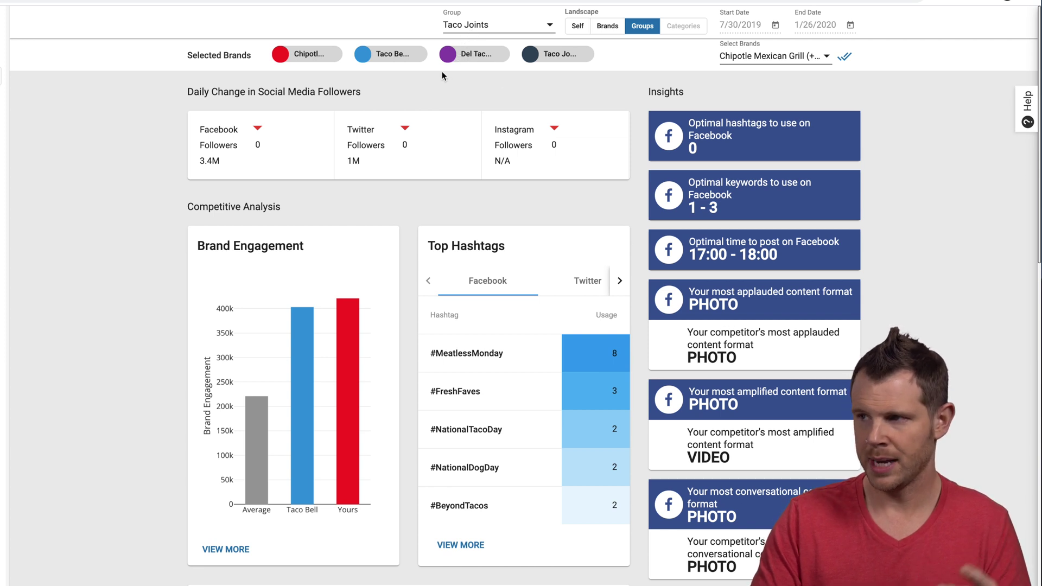
pyautogui.click(468, 25)
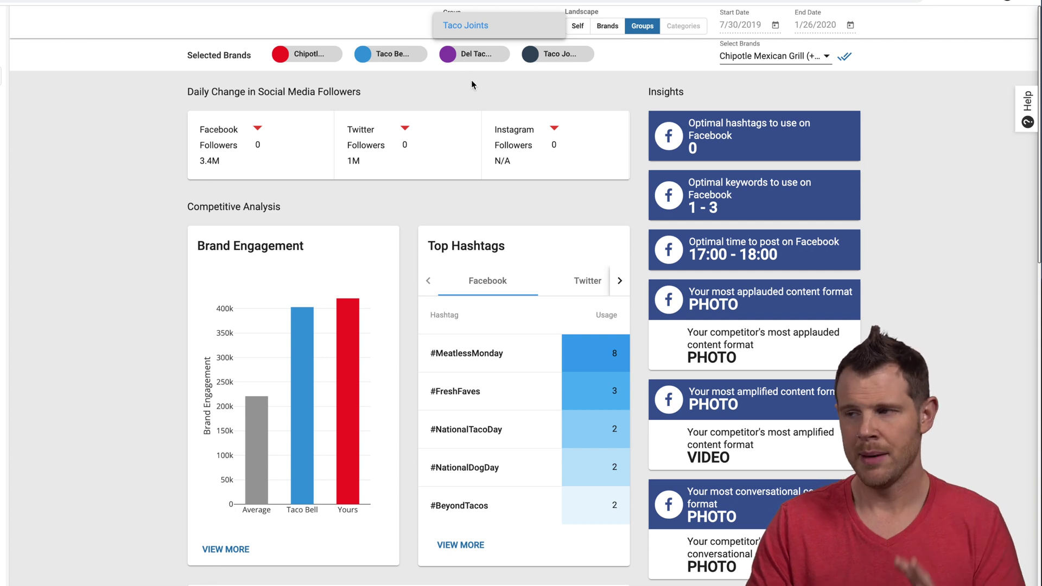
pyautogui.click(603, 24)
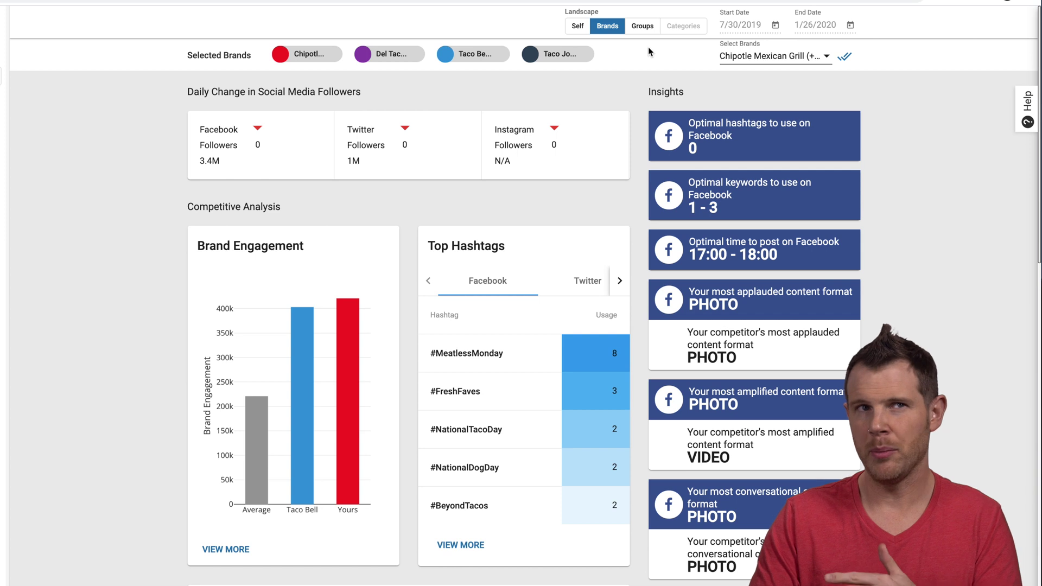
# Remove Del Taco and Taco Bell from the brands compared on the dashboard
pyautogui.click(735, 57)
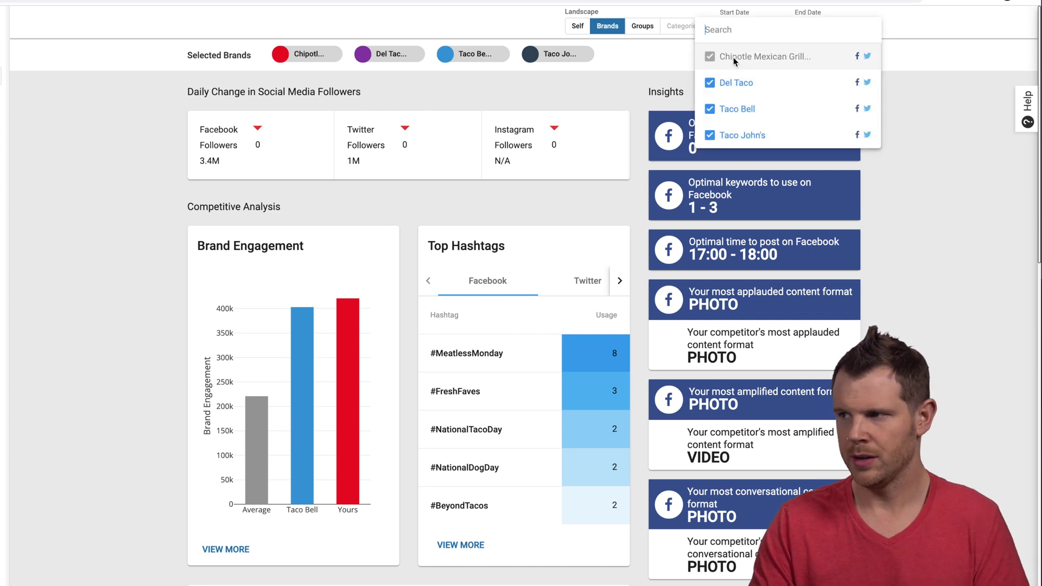
pyautogui.click(710, 109)
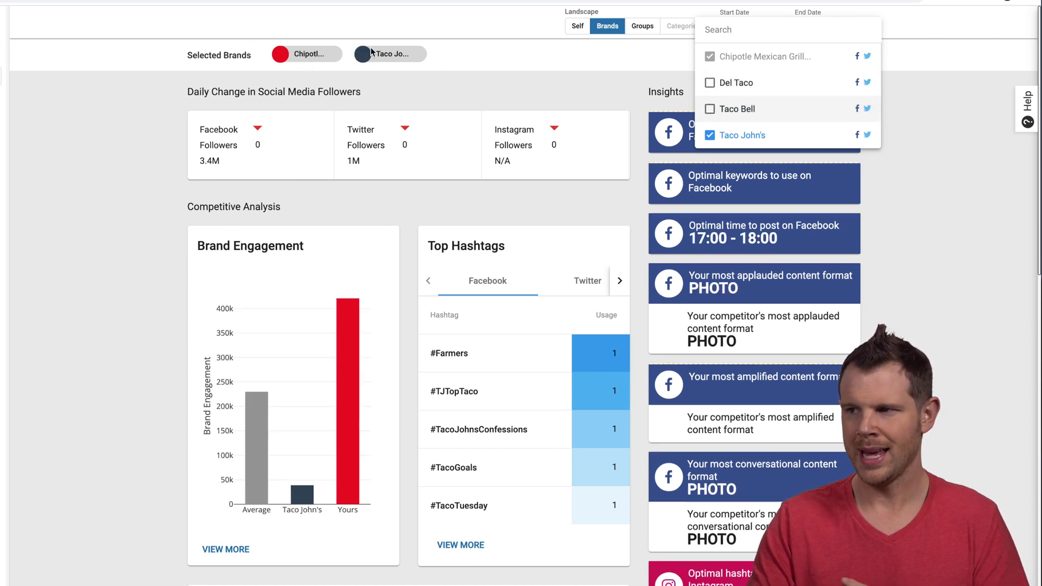
pyautogui.click(407, 63)
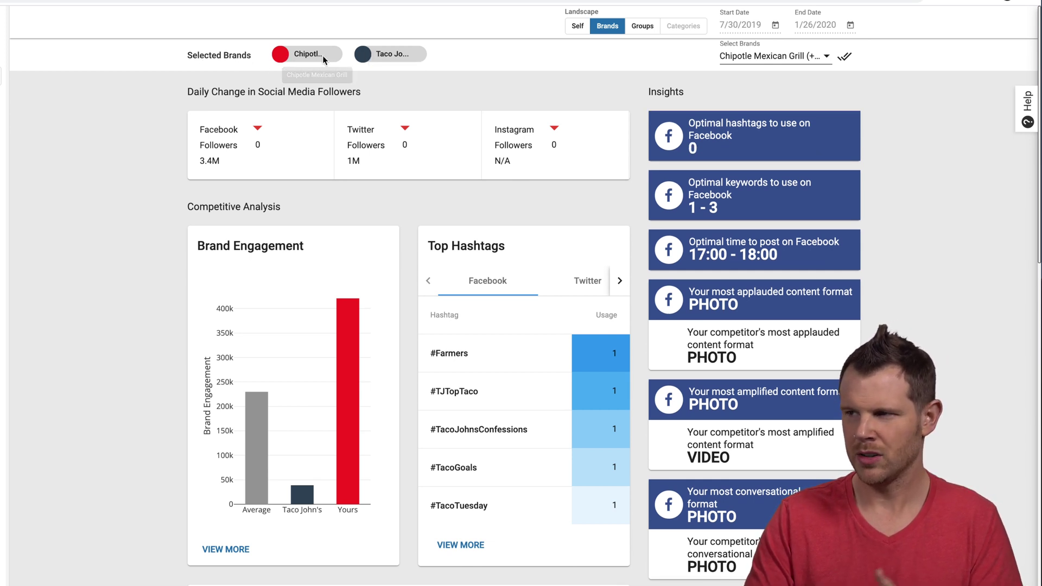
# Add Del Taco and Taco Bell back to the dashboard's brand comparison
pyautogui.click(794, 54)
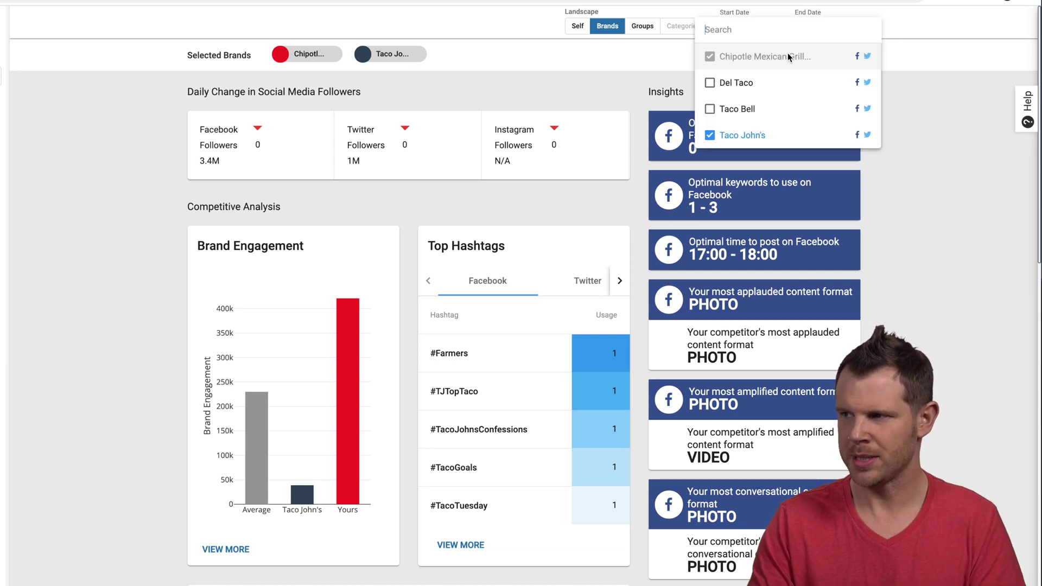
pyautogui.click(711, 84)
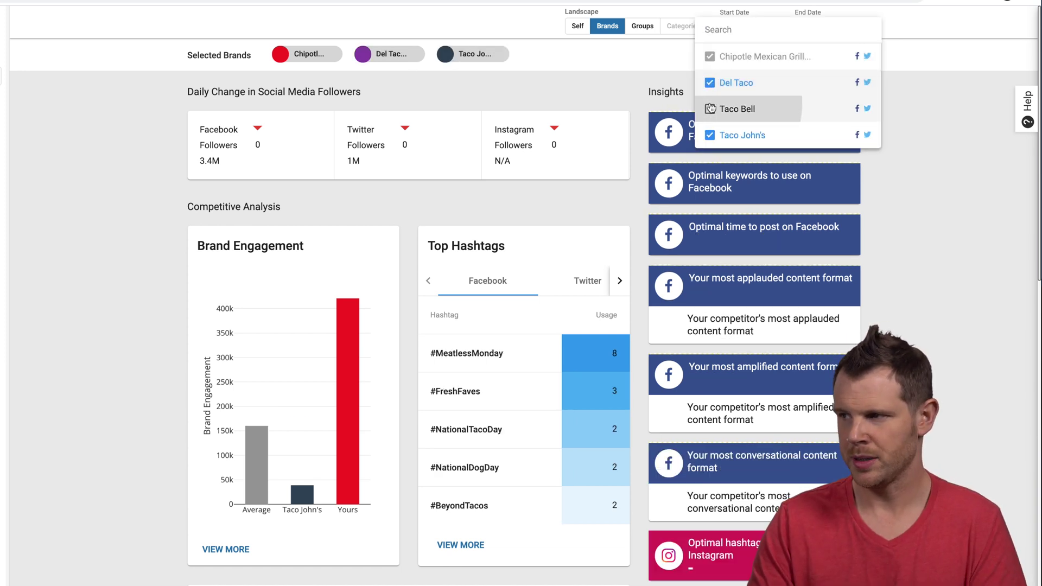
pyautogui.click(711, 109)
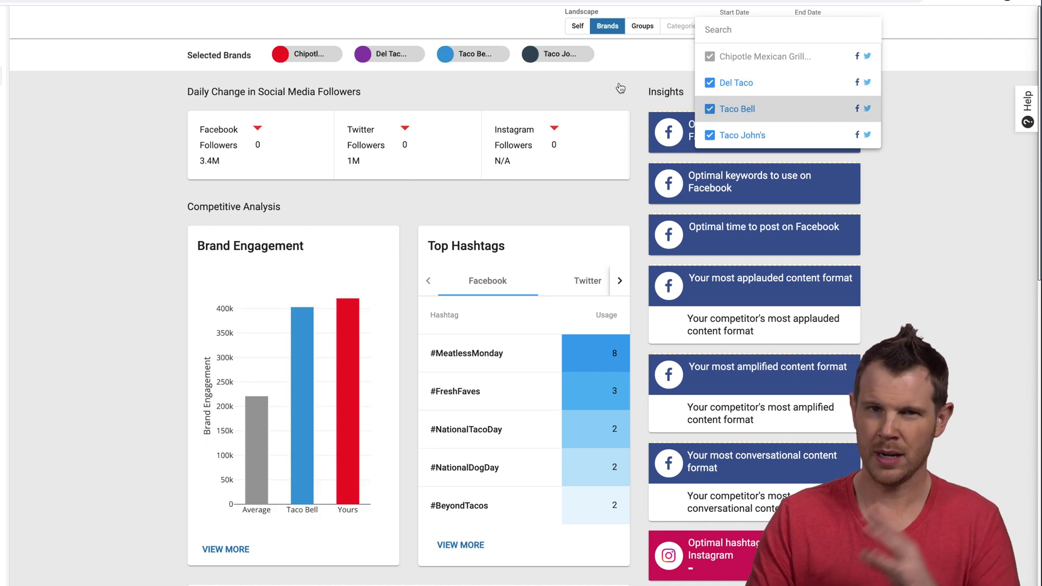
# Close the brand selection with Taco Bell left out and examine the Facebook insights on keywords, posting time and content formats
pyautogui.click(639, 94)
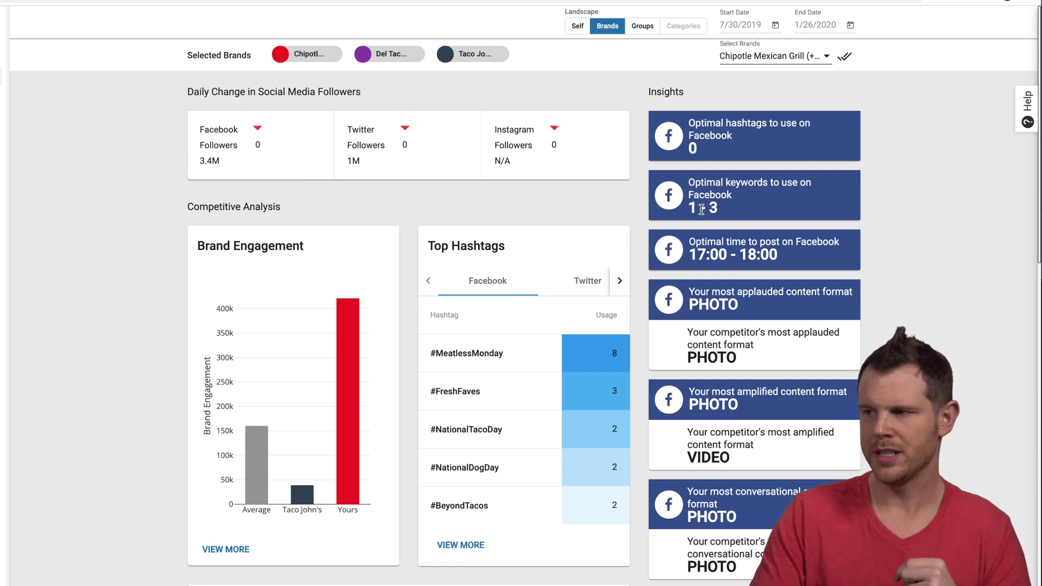
pyautogui.scroll(-1, 741, 225)
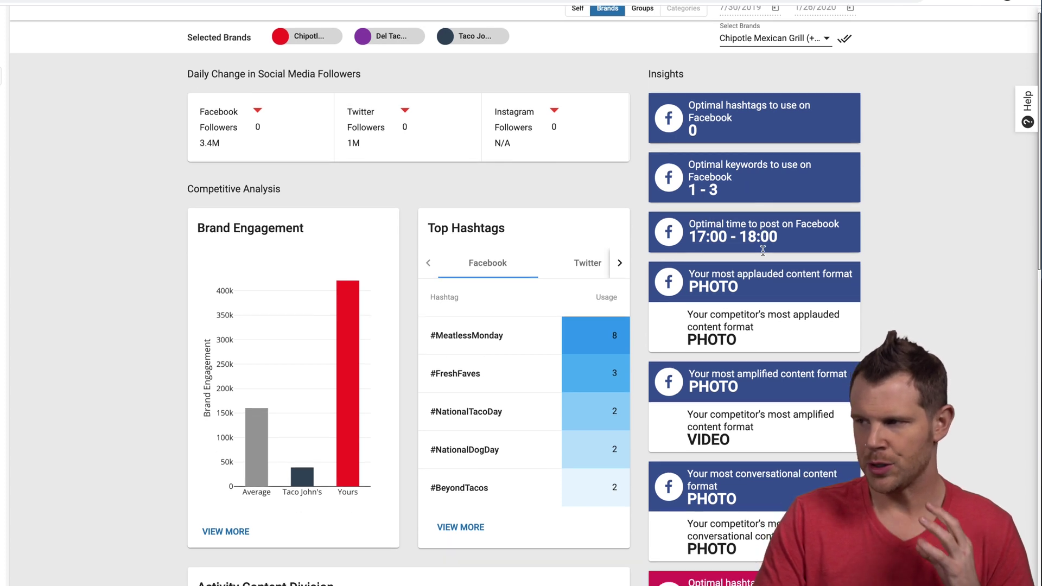
pyautogui.scroll(-1, 736, 243)
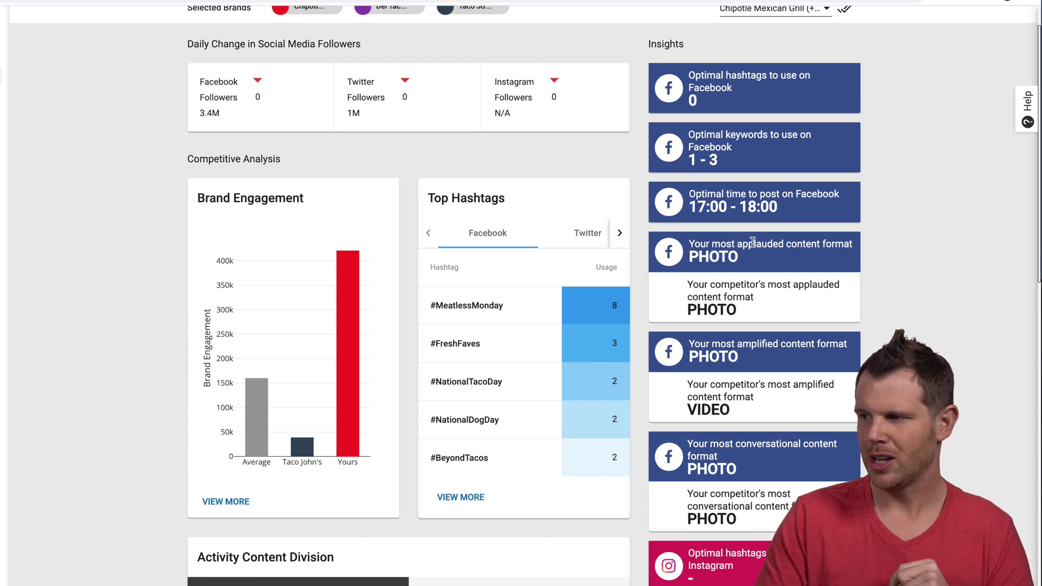
pyautogui.doubleClick(750, 245)
pyautogui.doubleClick(740, 343)
pyautogui.moveTo(734, 444); pyautogui.dragTo(793, 441)
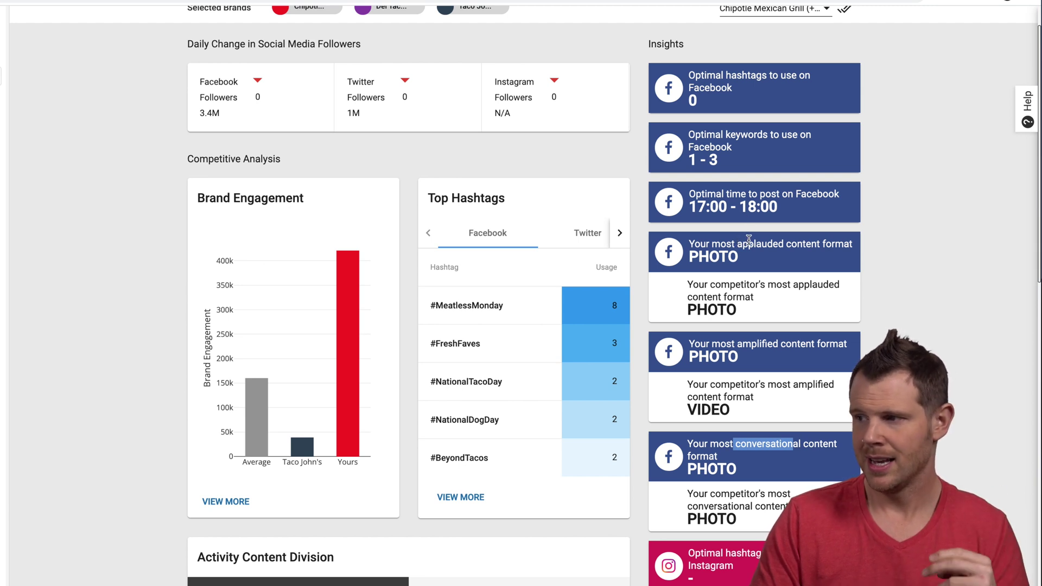
pyautogui.click(770, 342)
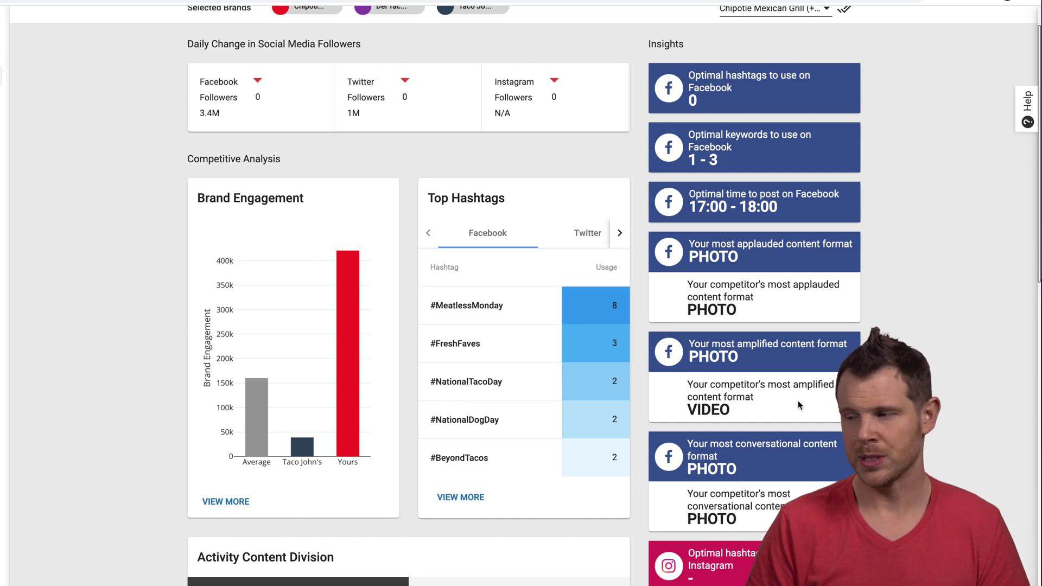
# Look through the remaining dashboard insights for Instagram and Twitter beside the content division charts
pyautogui.scroll(-4, 798, 400)
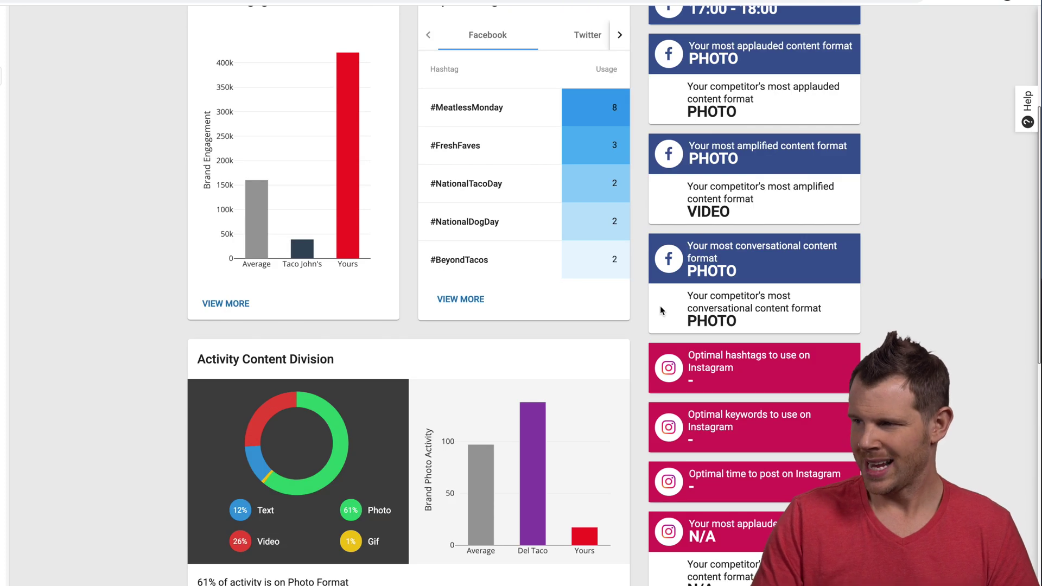
pyautogui.scroll(-2, 696, 287)
pyautogui.scroll(-1, 695, 287)
pyautogui.scroll(-8, 763, 433)
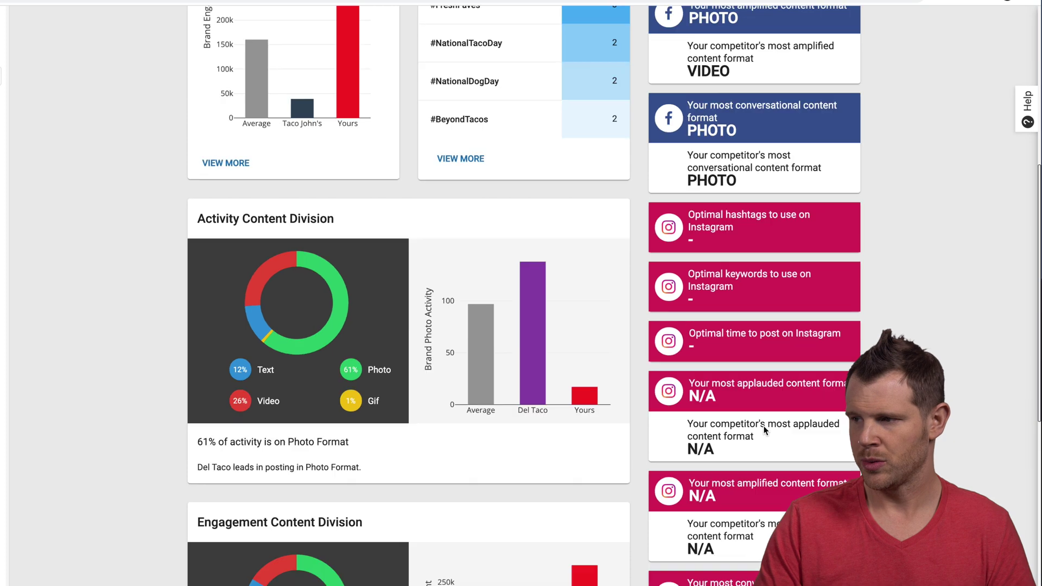
pyautogui.scroll(-3, 768, 422)
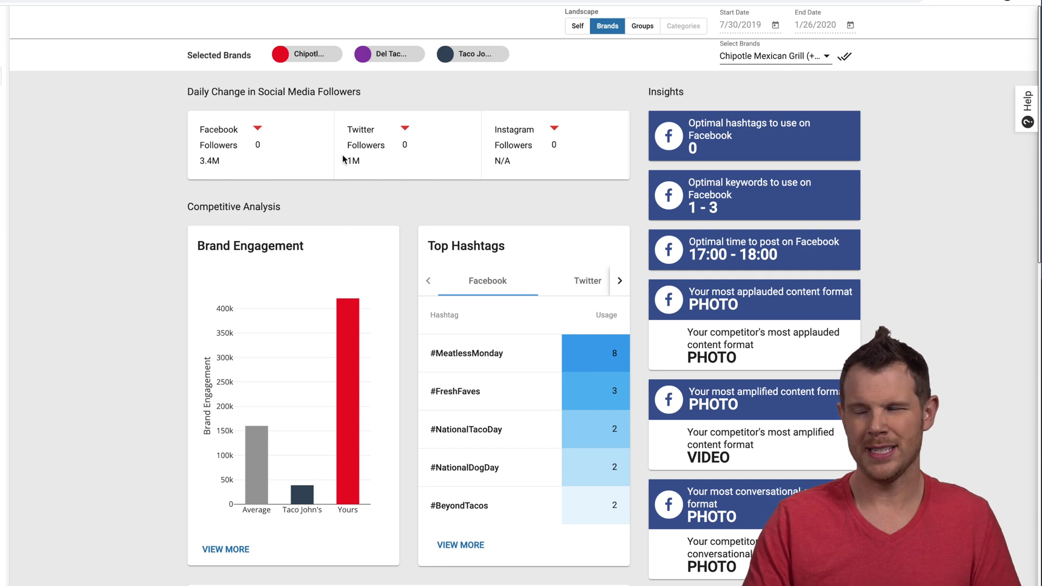
# Compare the brands in the dashboard's Brand Engagement chart and read the top Facebook hashtags
pyautogui.scroll(-3, 421, 244)
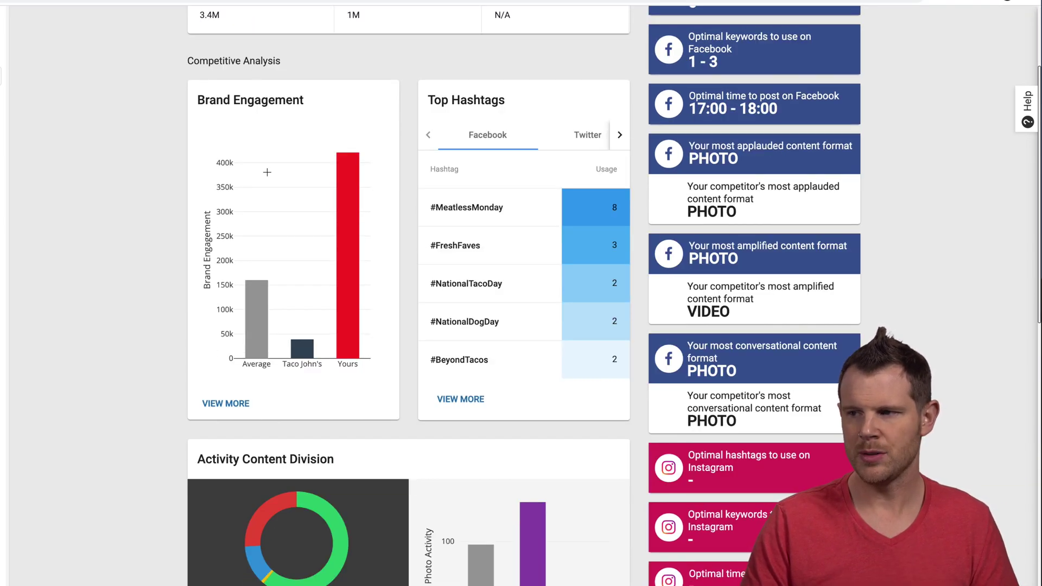
pyautogui.moveTo(345, 310)
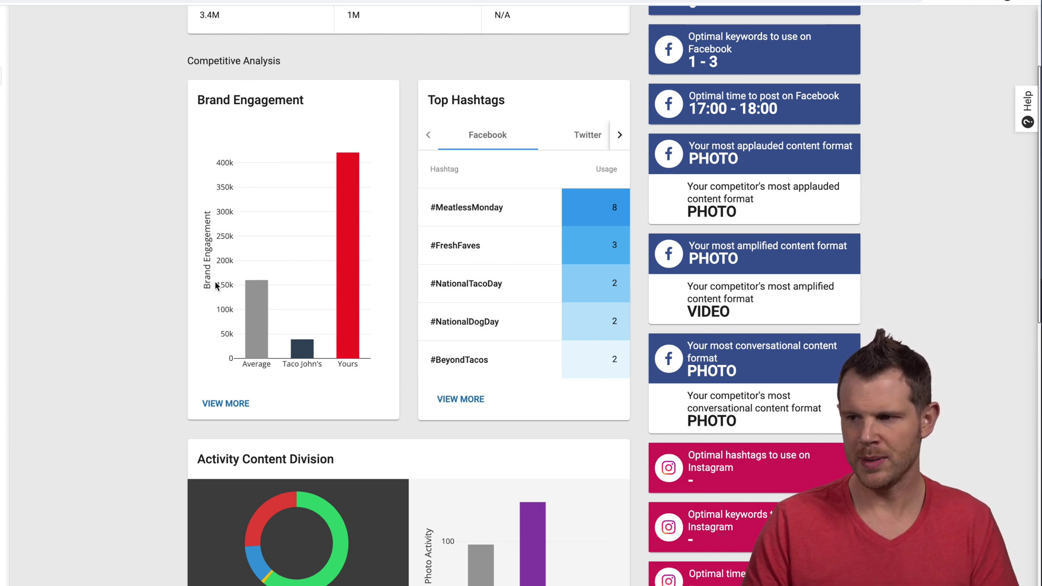
pyautogui.moveTo(283, 335)
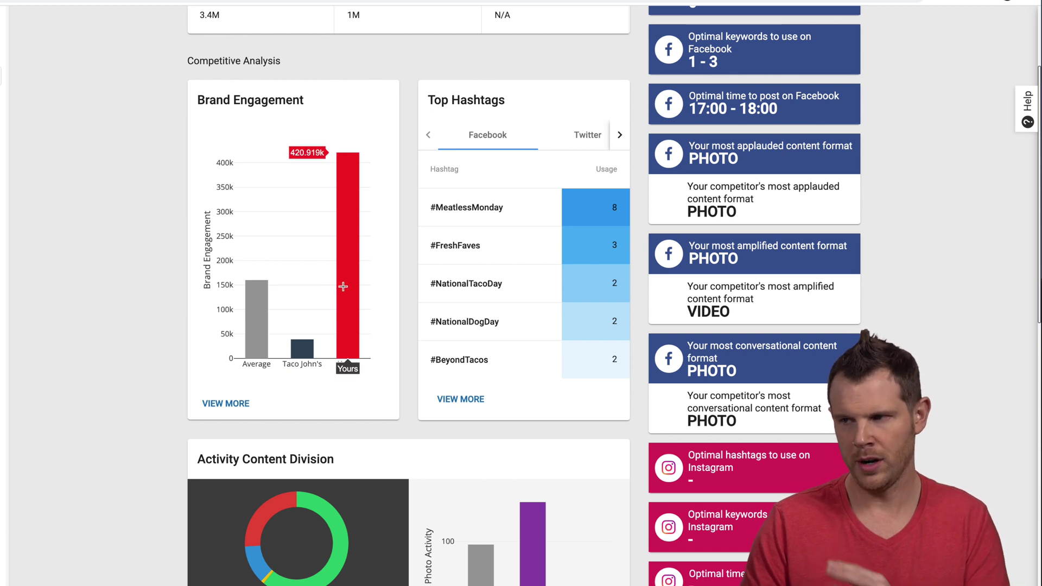
pyautogui.scroll(-1, 529, 214)
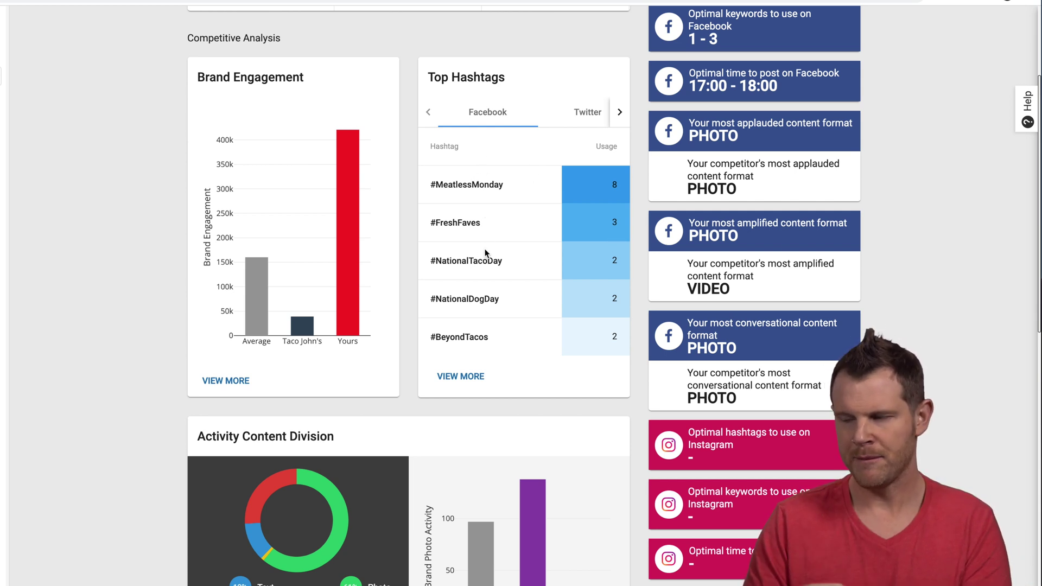
pyautogui.scroll(1, 494, 285)
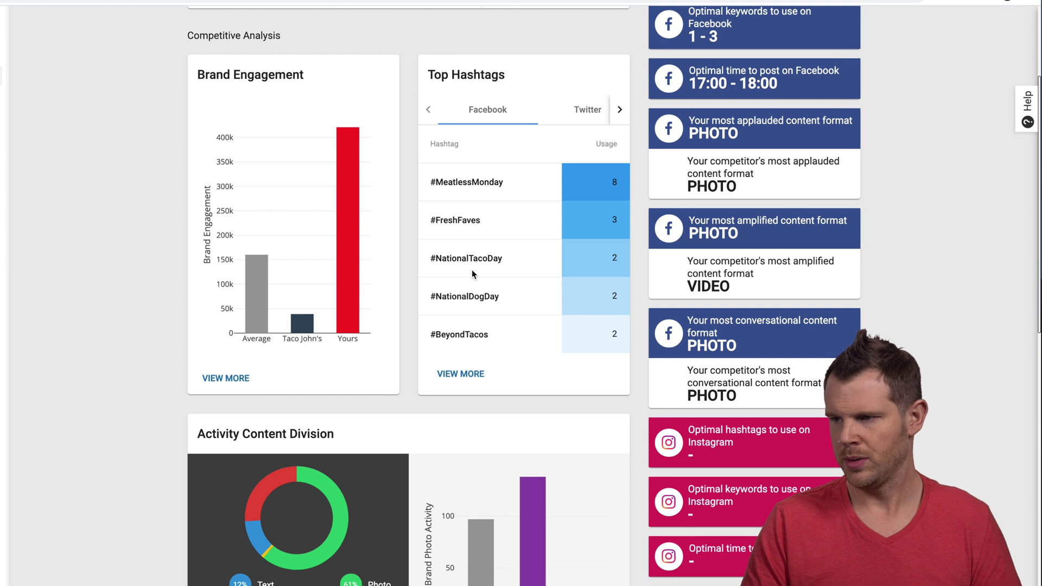
# Compare the brands' photo activity and photo engagement in the Activity Content Division and Engagement Content Division charts
pyautogui.scroll(-6, 471, 269)
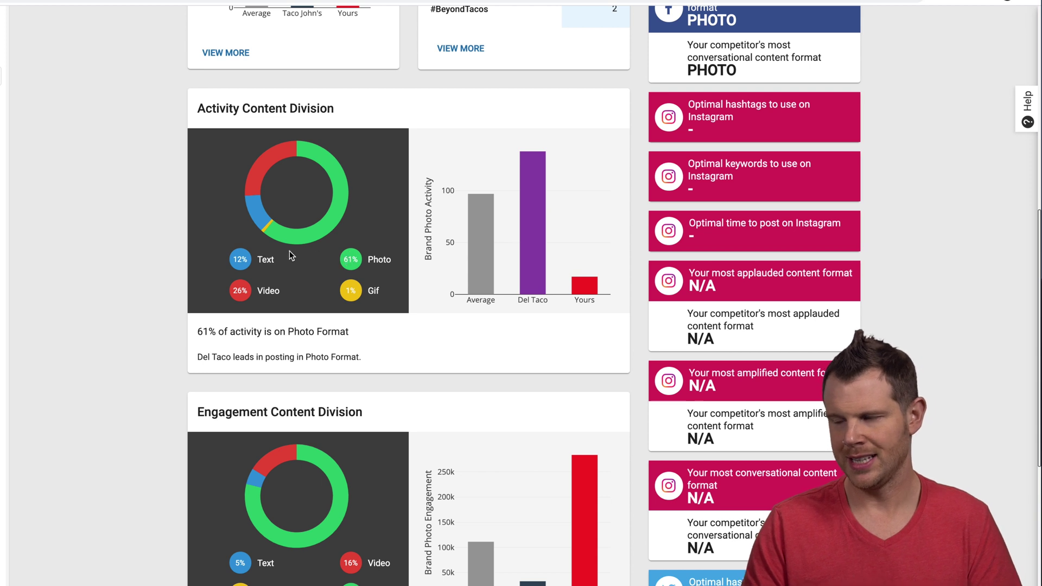
pyautogui.moveTo(498, 218)
pyautogui.moveTo(531, 222)
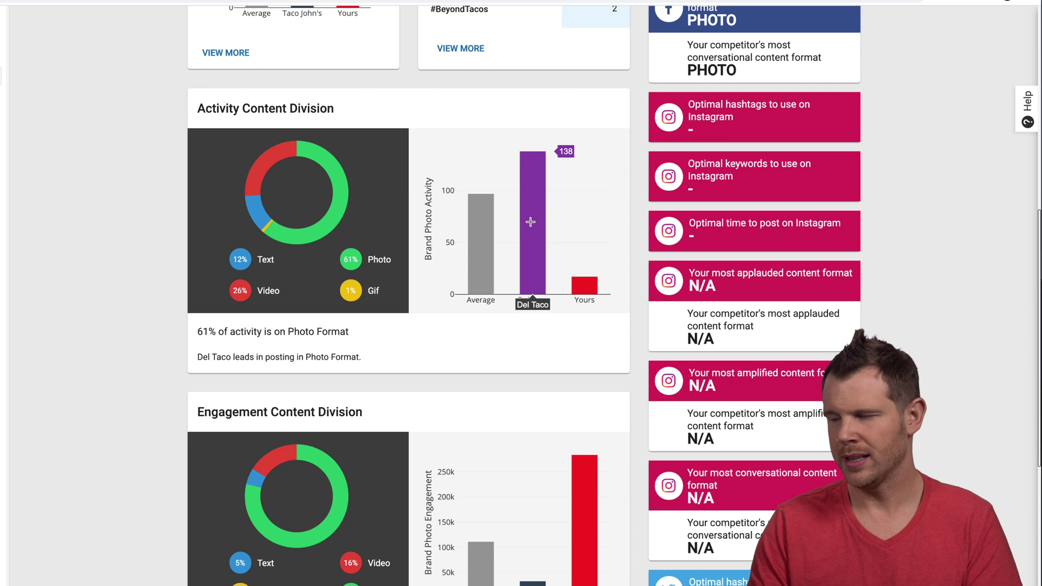
pyautogui.moveTo(584, 285)
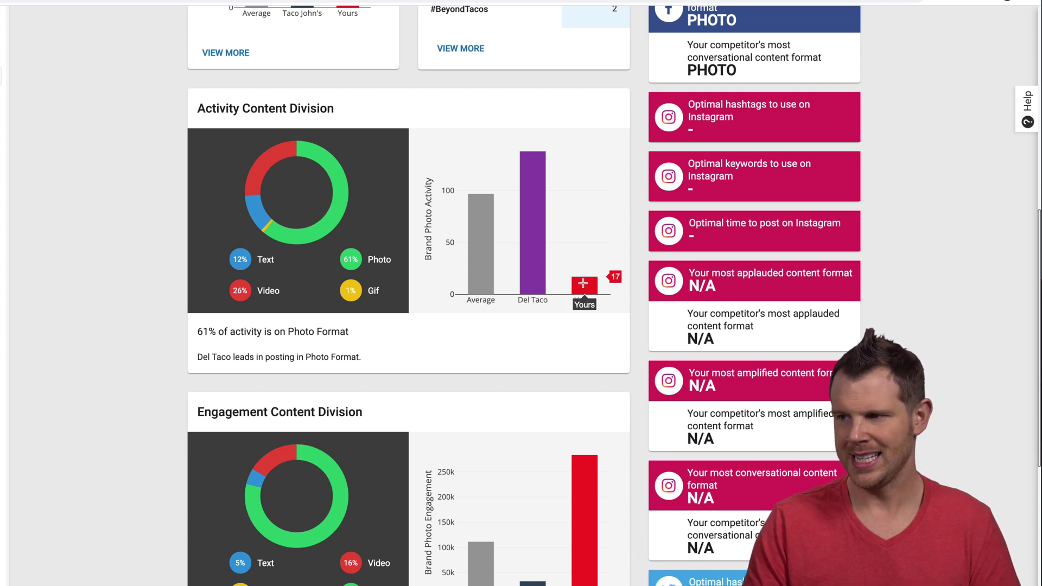
pyautogui.moveTo(543, 247)
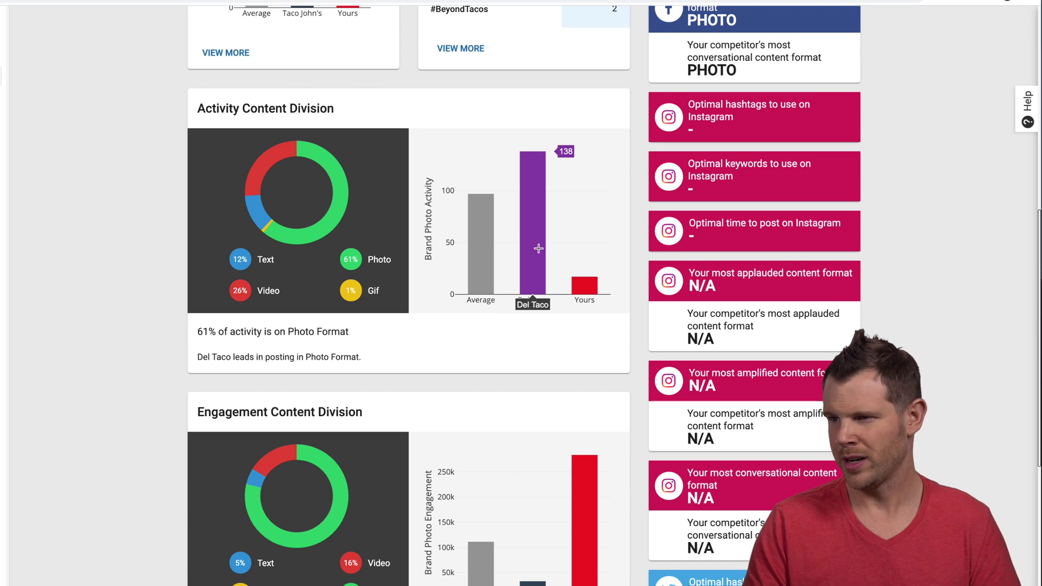
pyautogui.scroll(-4, 538, 251)
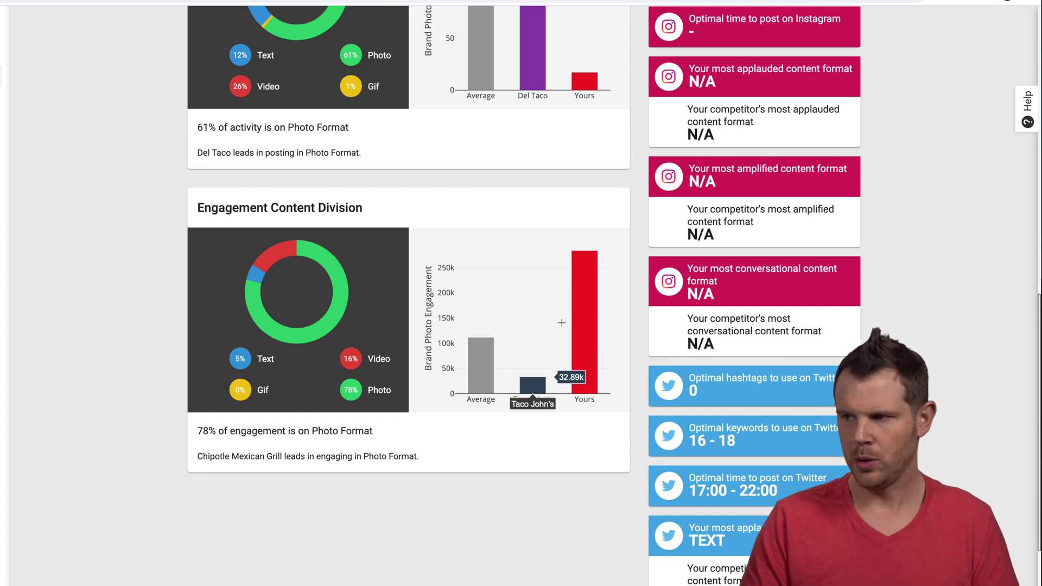
pyautogui.moveTo(579, 323)
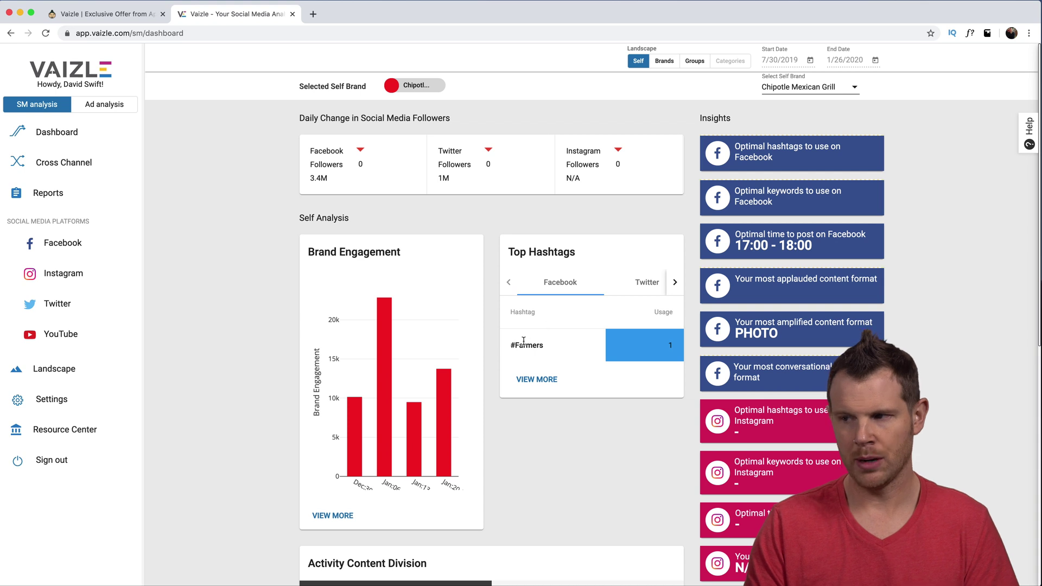
# View the top Twitter hashtags in the Self landscape and examine its activity and engagement content division charts
pyautogui.click(647, 283)
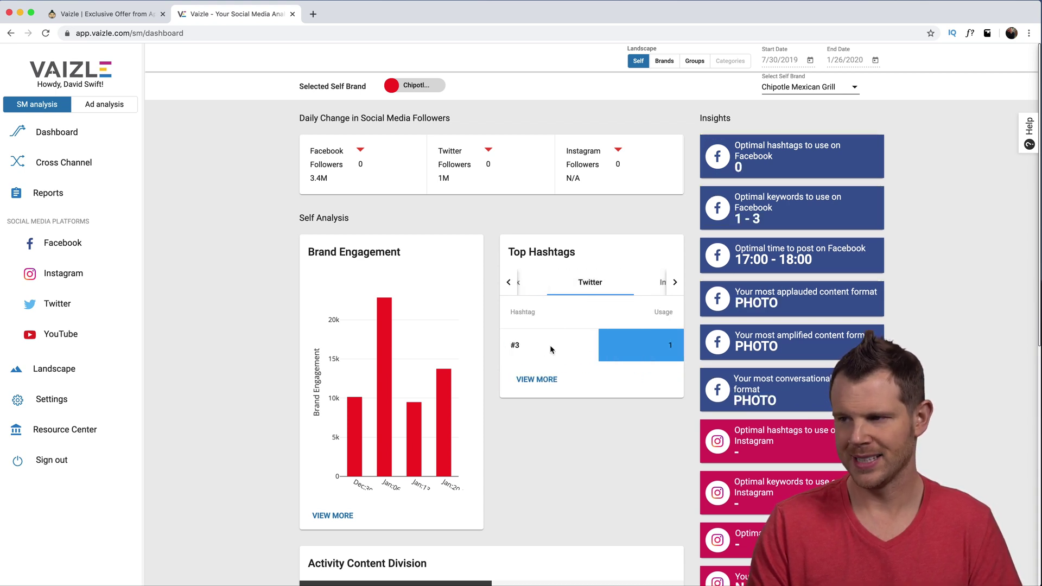
pyautogui.scroll(-3, 519, 344)
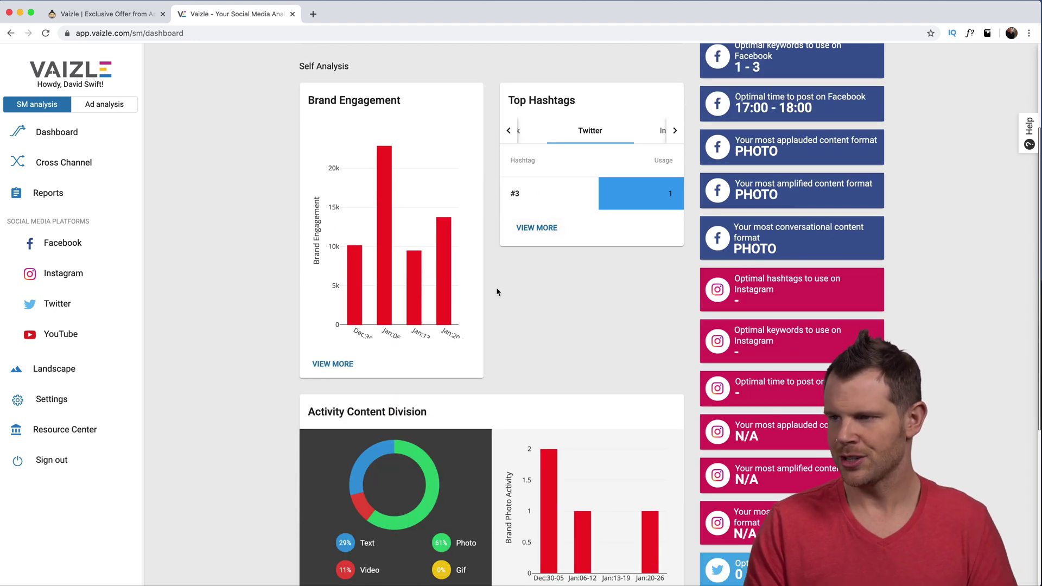
pyautogui.scroll(-4, 496, 288)
pyautogui.scroll(-1, 502, 294)
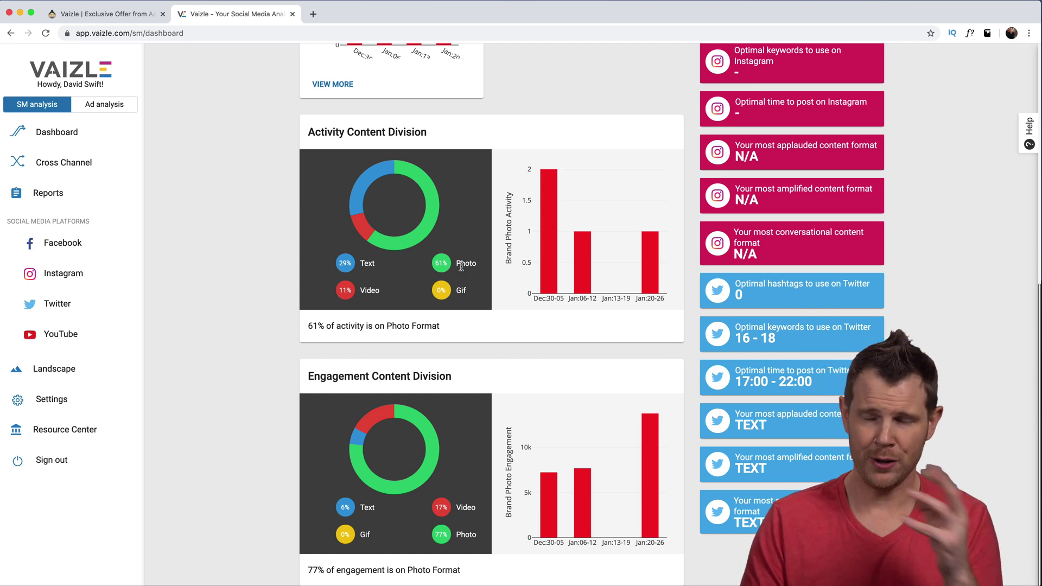
# Open the Cross Channel analysis, exclude Instagram from the selected platforms, and set the landscape to Brands
pyautogui.click(81, 173)
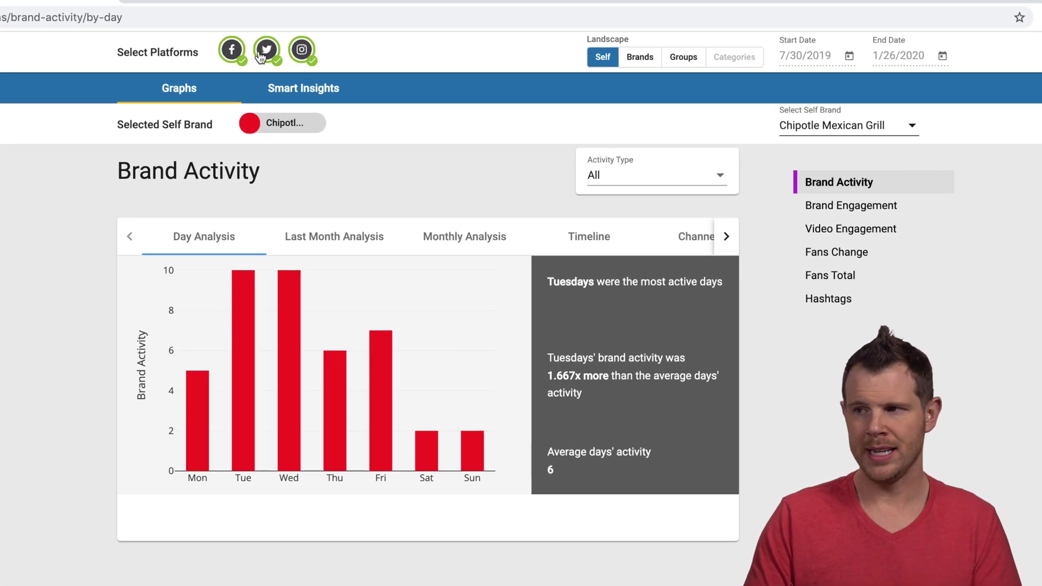
pyautogui.click(305, 53)
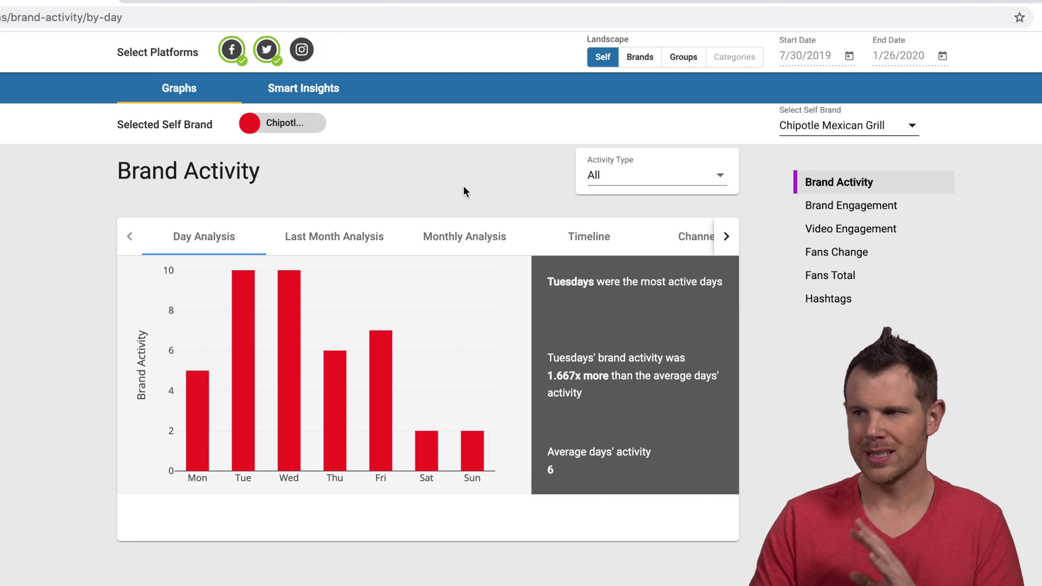
pyautogui.click(644, 58)
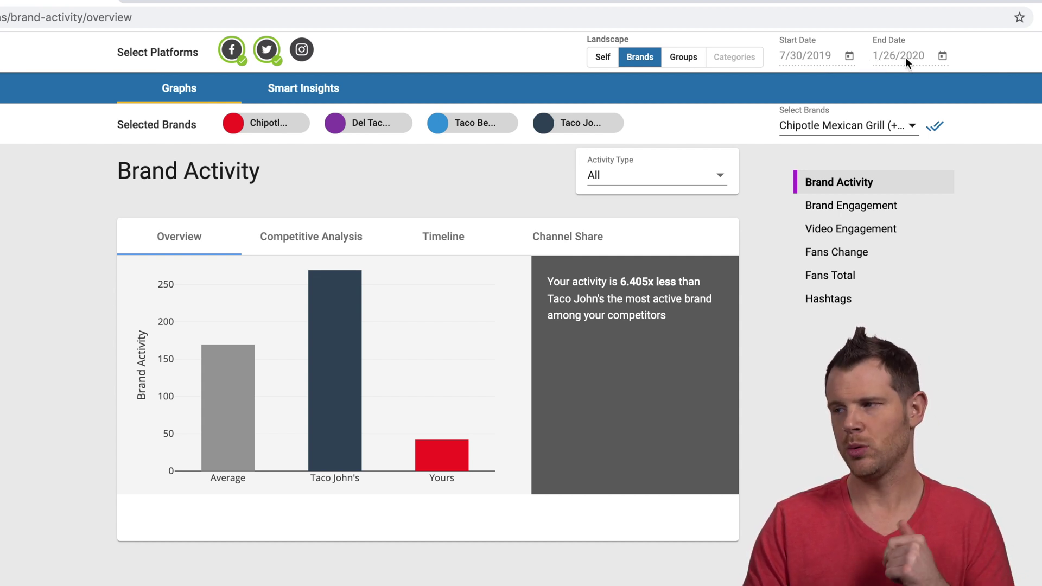
# Check which start dates the calendar offers, close it, and view the Brand Activity overview
pyautogui.click(848, 57)
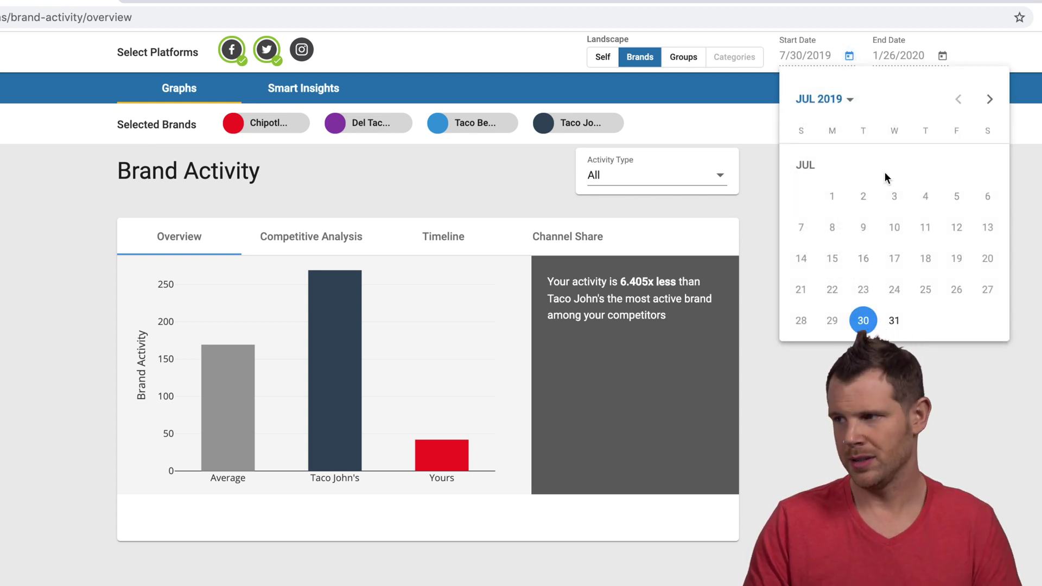
pyautogui.click(1038, 198)
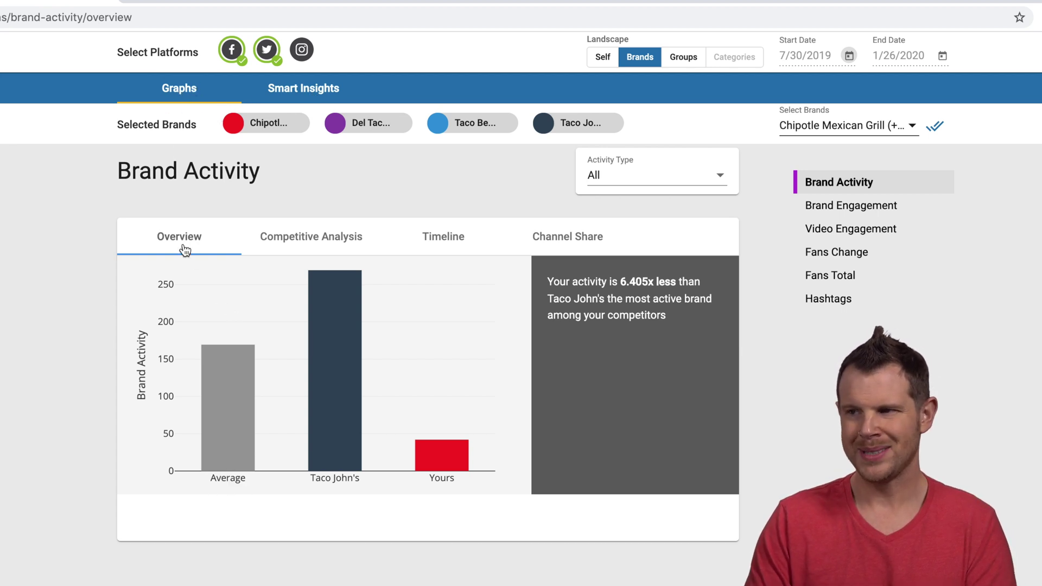
pyautogui.click(237, 237)
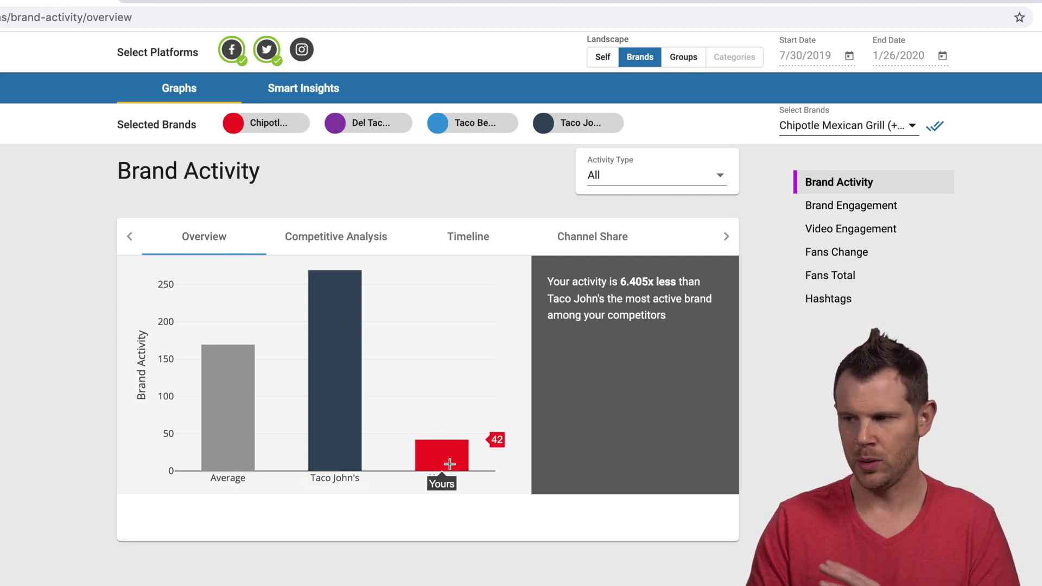
# Examine Brand Activity across the taco chains in the Competitive Analysis, Timeline and Channel Share charts
pyautogui.click(328, 240)
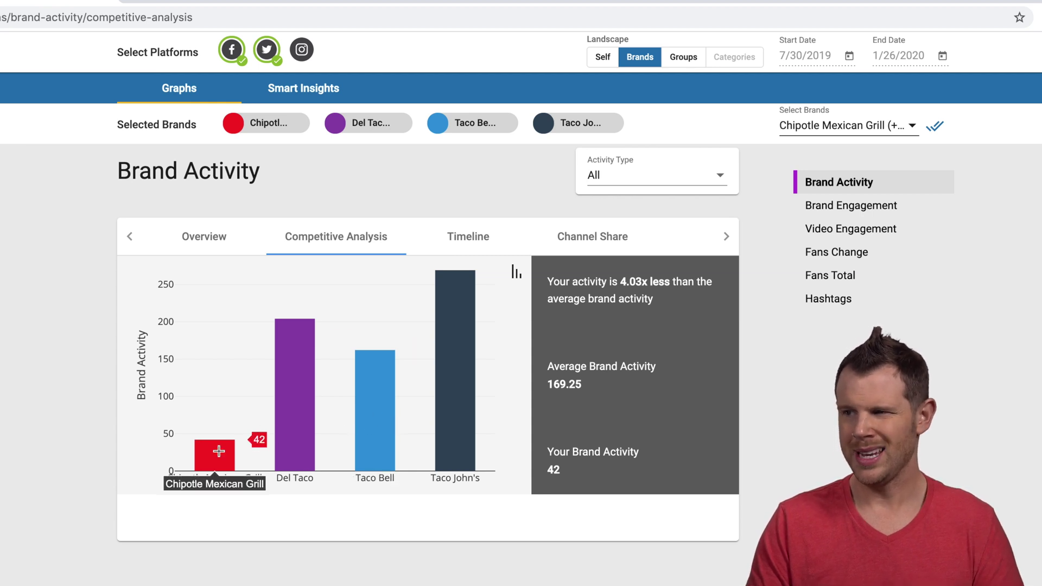
pyautogui.click(467, 239)
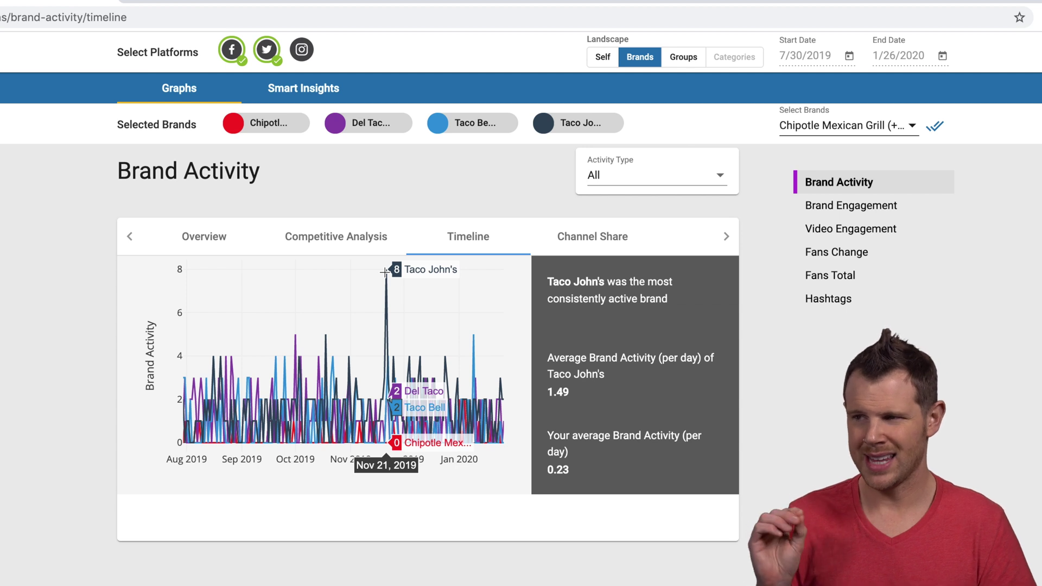
pyautogui.click(585, 236)
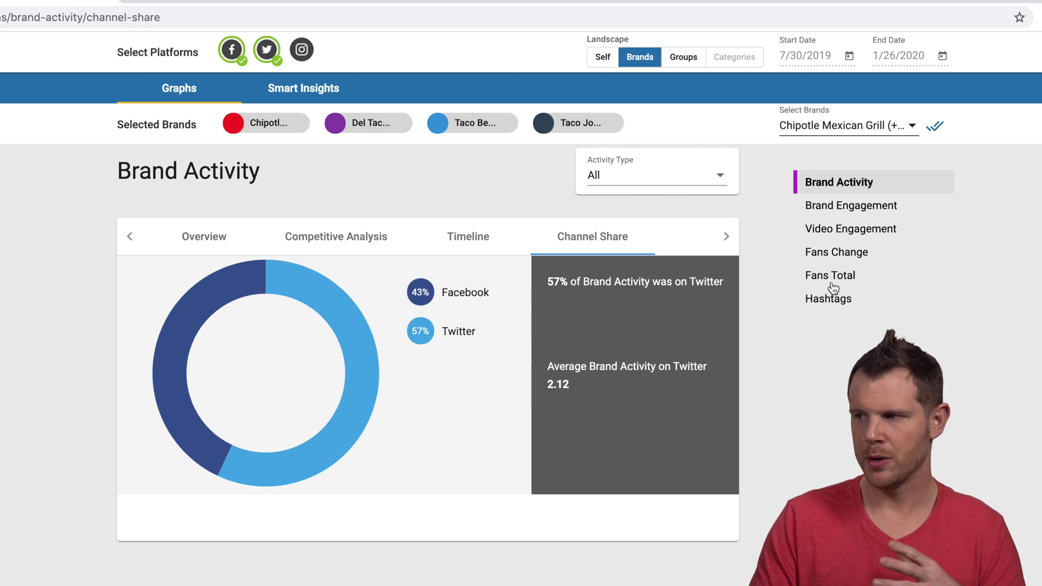
# Open Brand Engagement and compare the chains in the Overview and Competitive Analysis charts
pyautogui.click(831, 211)
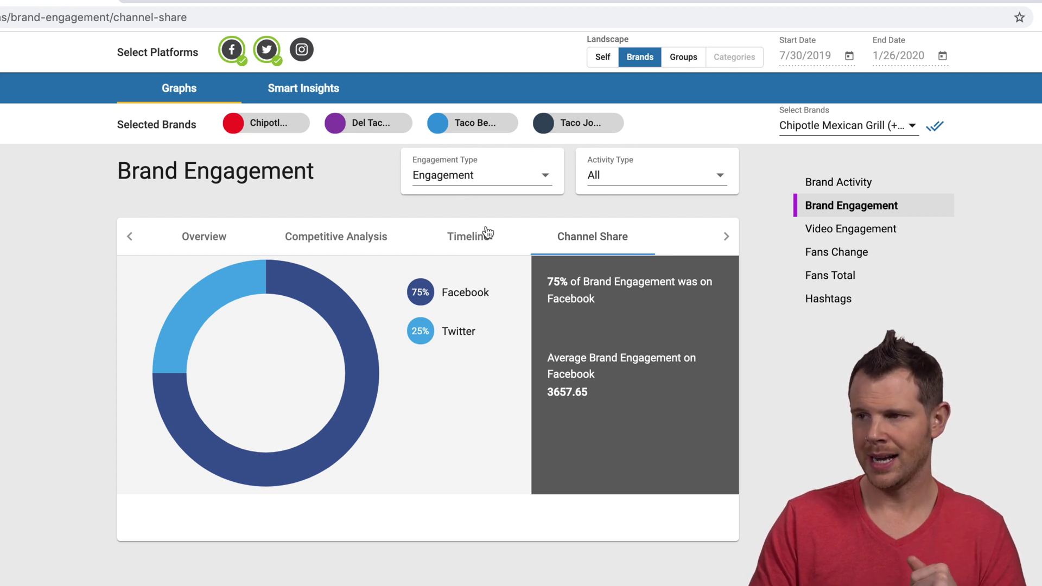
pyautogui.click(222, 245)
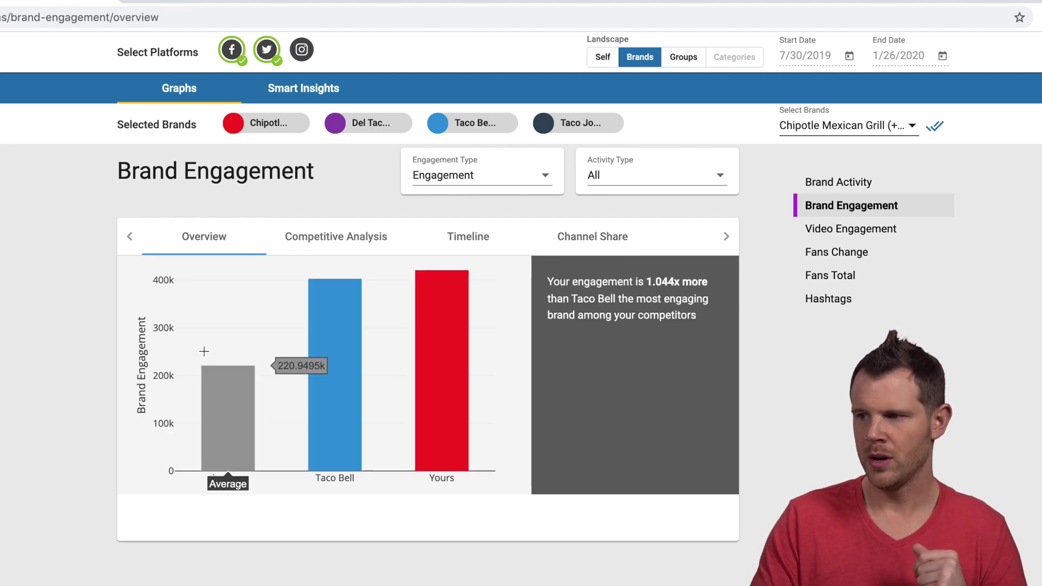
pyautogui.moveTo(464, 372)
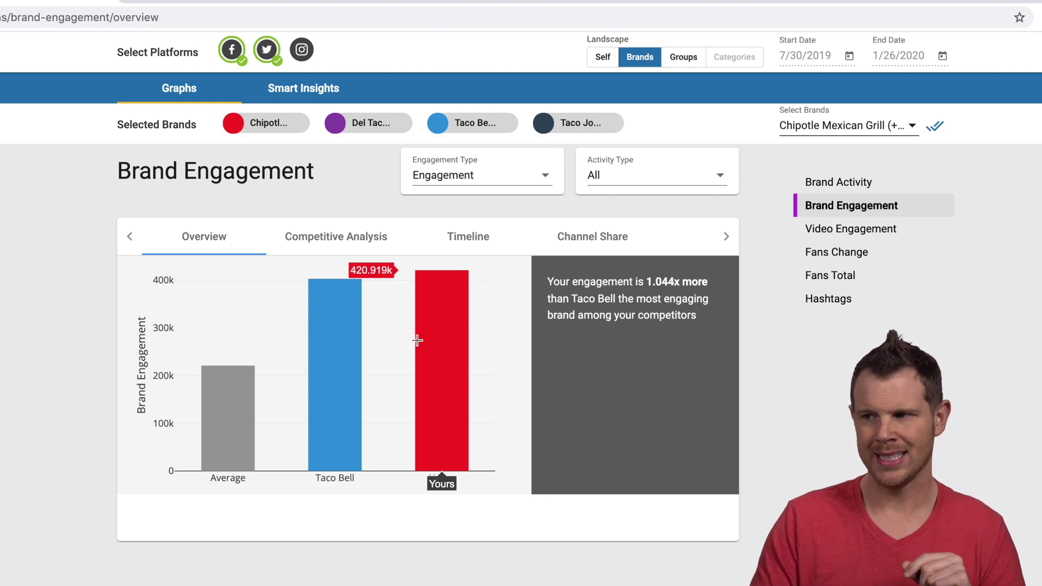
pyautogui.click(336, 237)
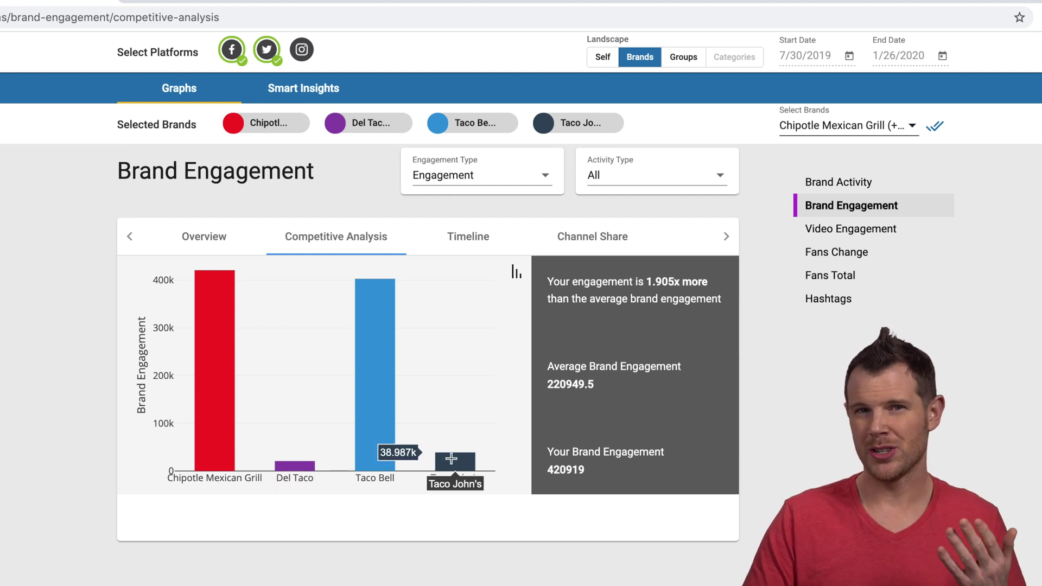
# Examine the Timeline and Channel Share charts for both Brand Engagement and Video Engagement, including Chipotle's video engagement peak
pyautogui.click(498, 246)
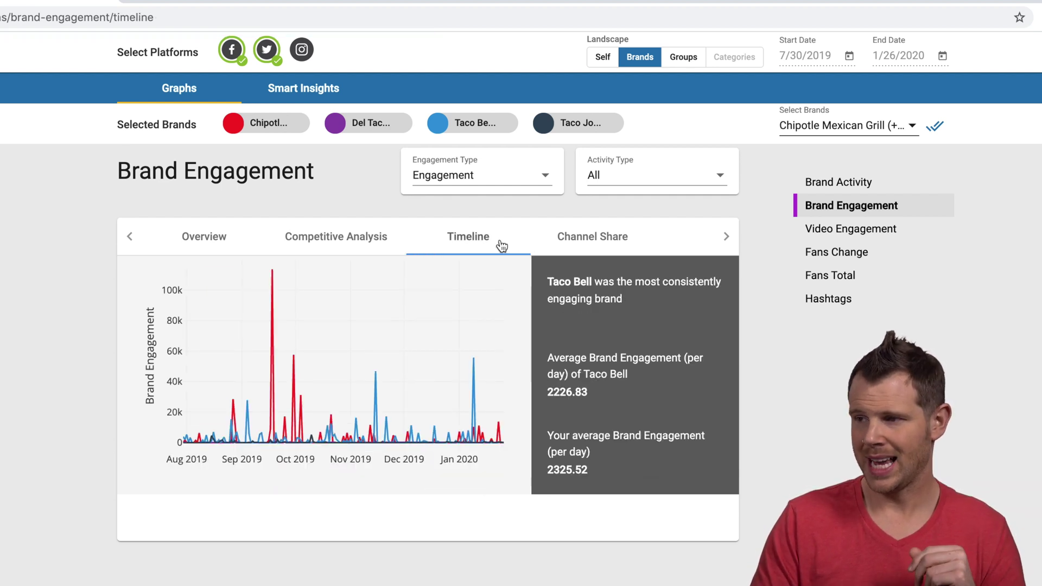
pyautogui.click(578, 235)
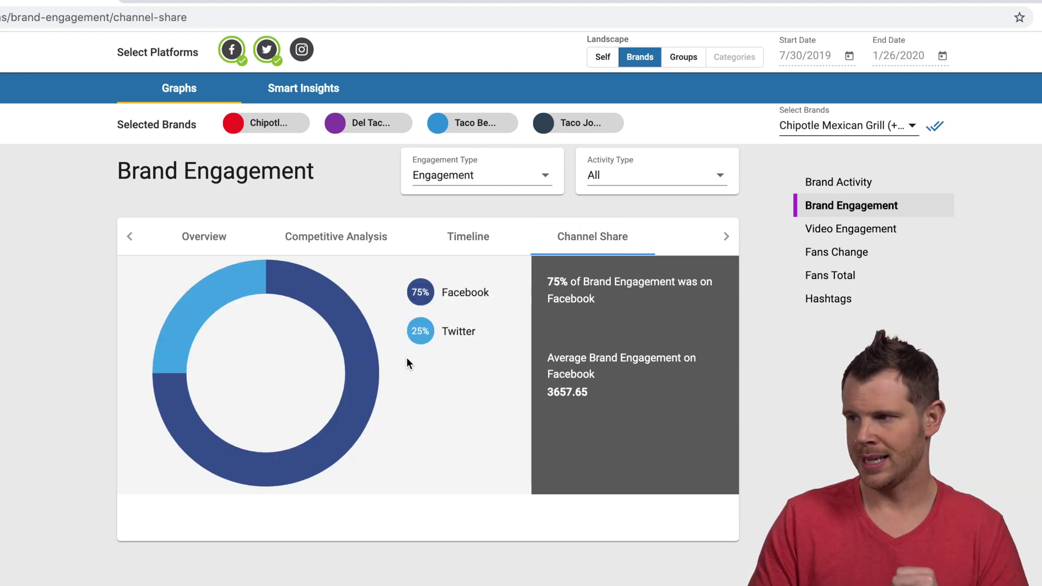
pyautogui.click(799, 234)
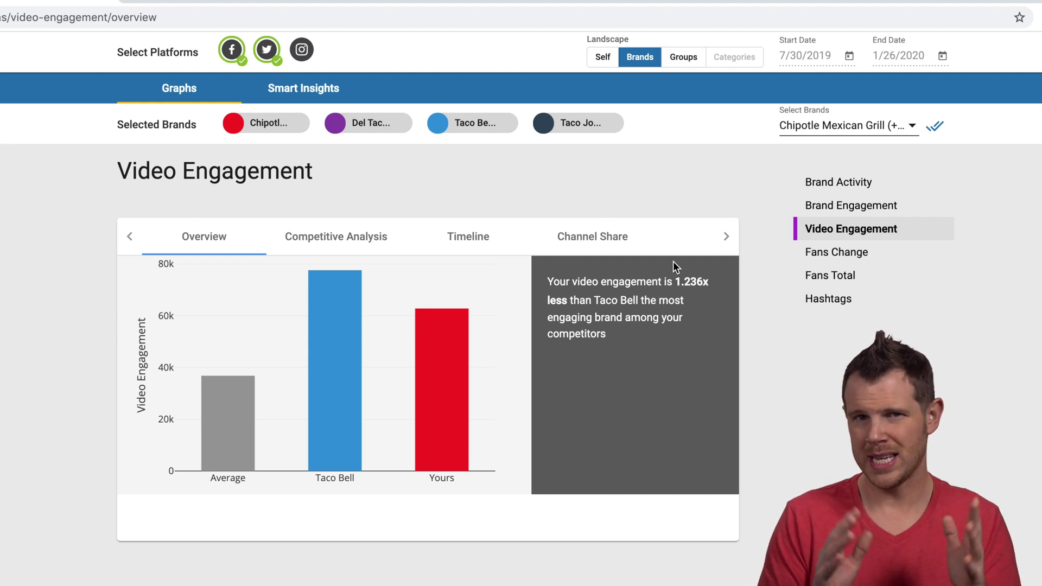
pyautogui.click(485, 233)
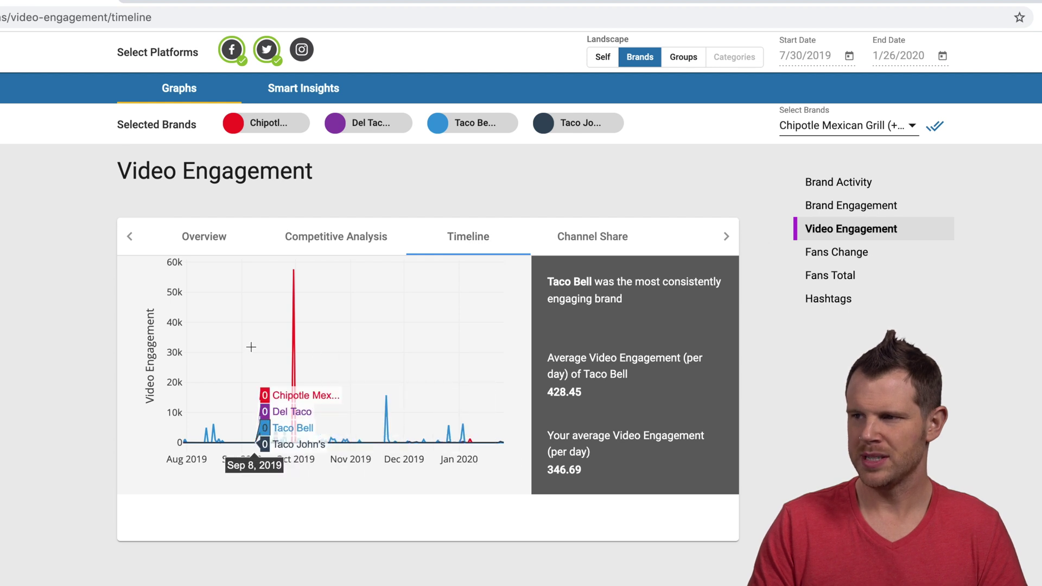
pyautogui.moveTo(293, 279)
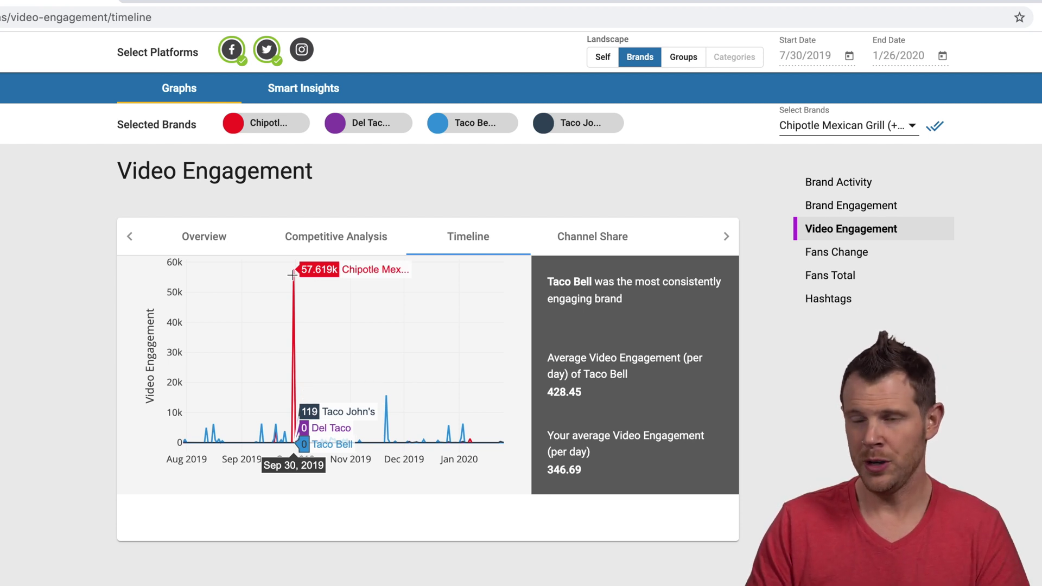
pyautogui.click(593, 236)
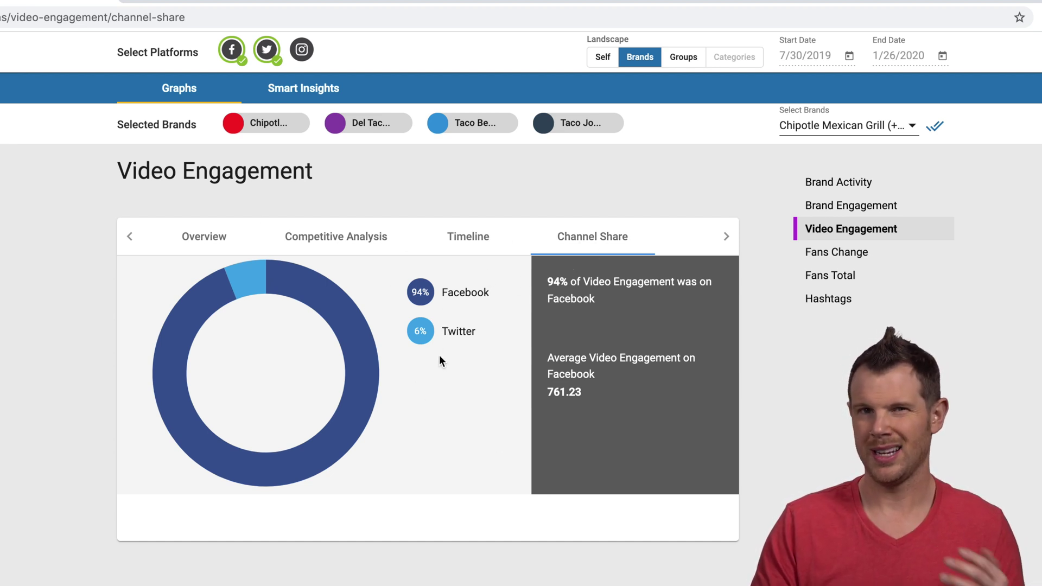
# Look through the Fans Change data and the Timeline and Overview charts of Fans Total
pyautogui.click(849, 254)
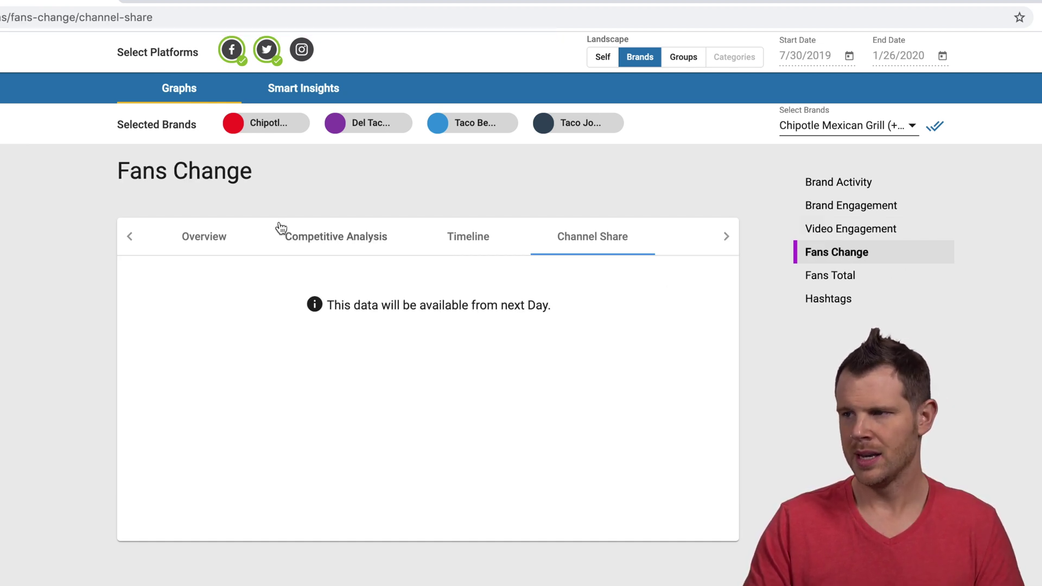
pyautogui.click(437, 240)
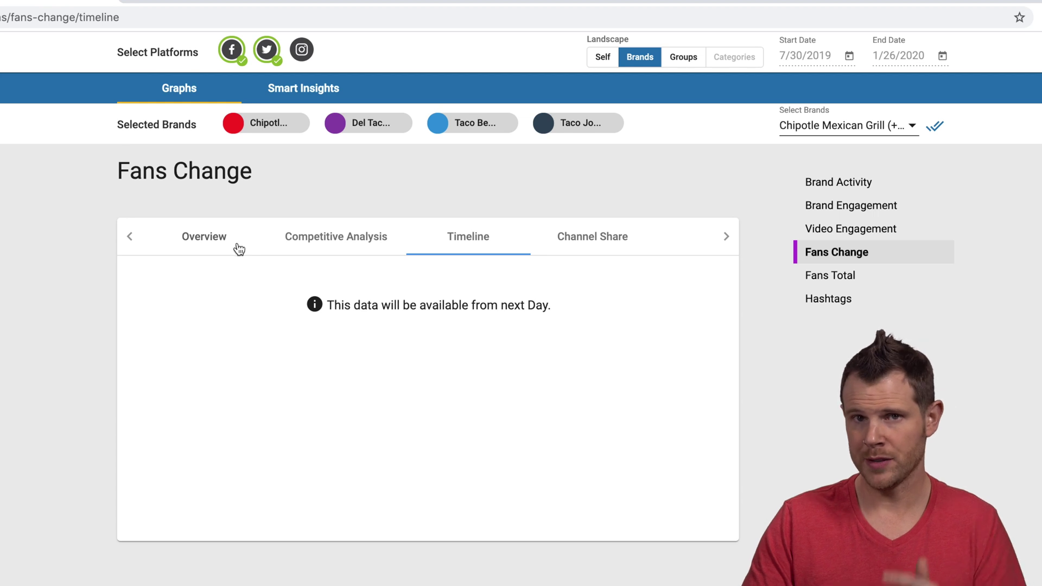
pyautogui.click(860, 276)
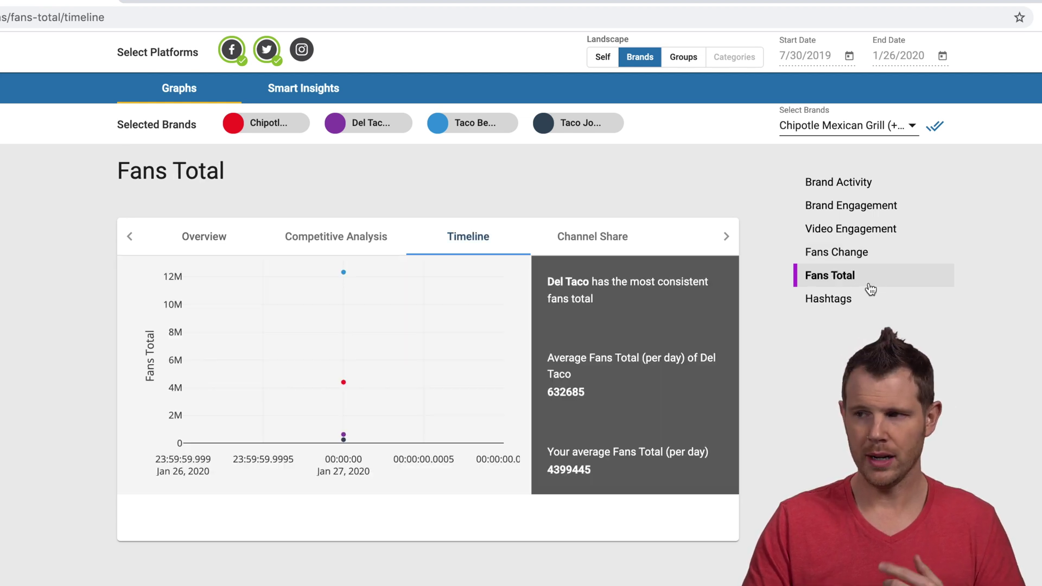
pyautogui.click(226, 234)
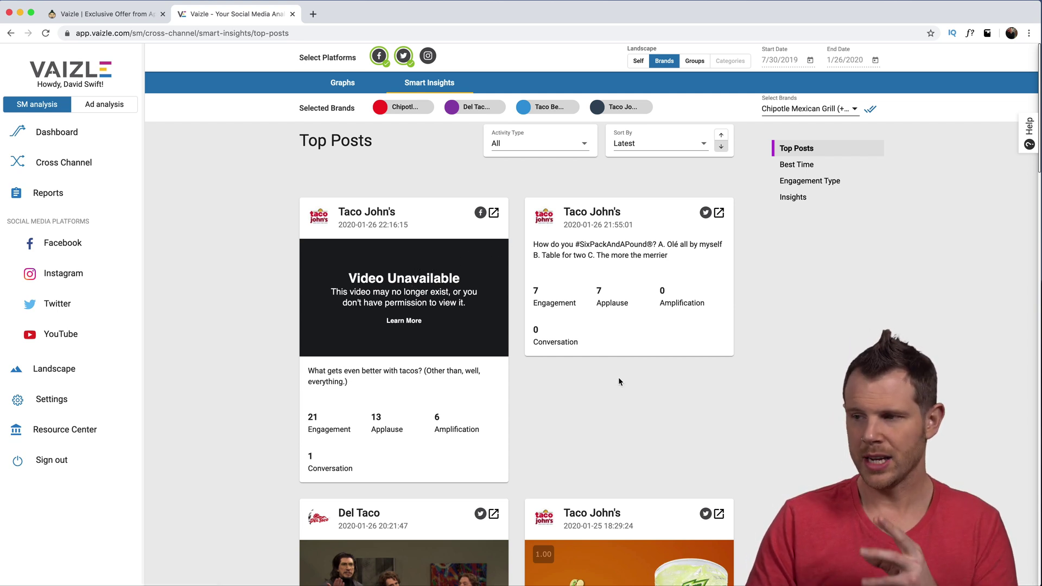
# Review the Smart Insights on Top Posts, Best Time, Engagement Type and the activity and engagement recommendations
pyautogui.scroll(-7, 620, 382)
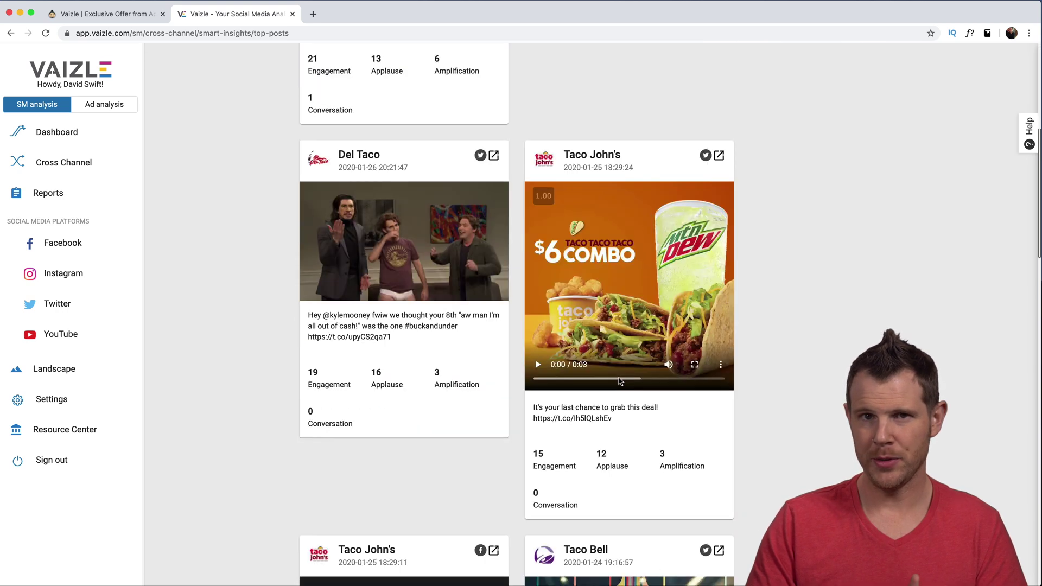
pyautogui.scroll(-1, 620, 382)
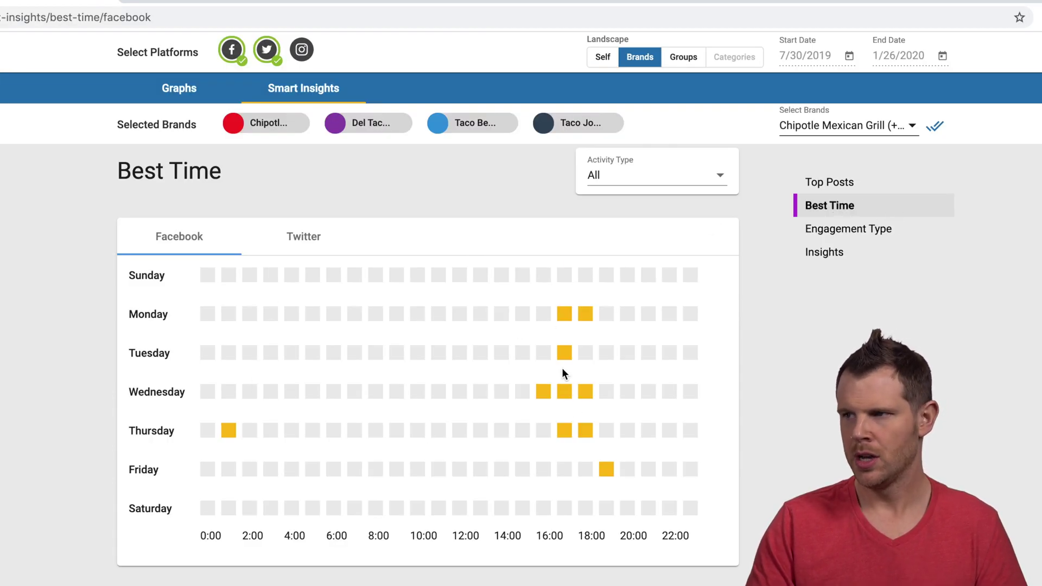
pyautogui.click(857, 228)
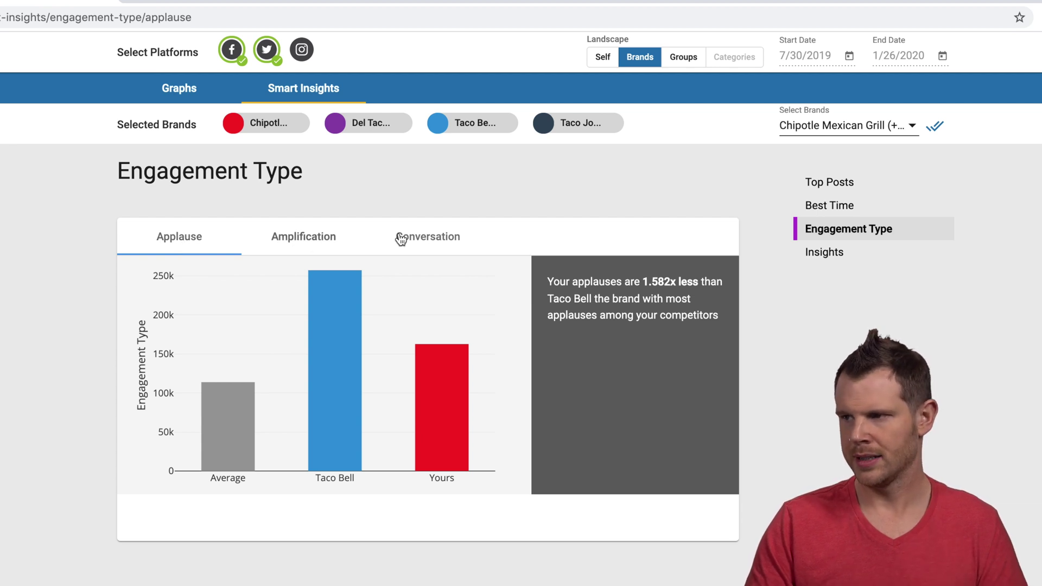
pyautogui.click(844, 258)
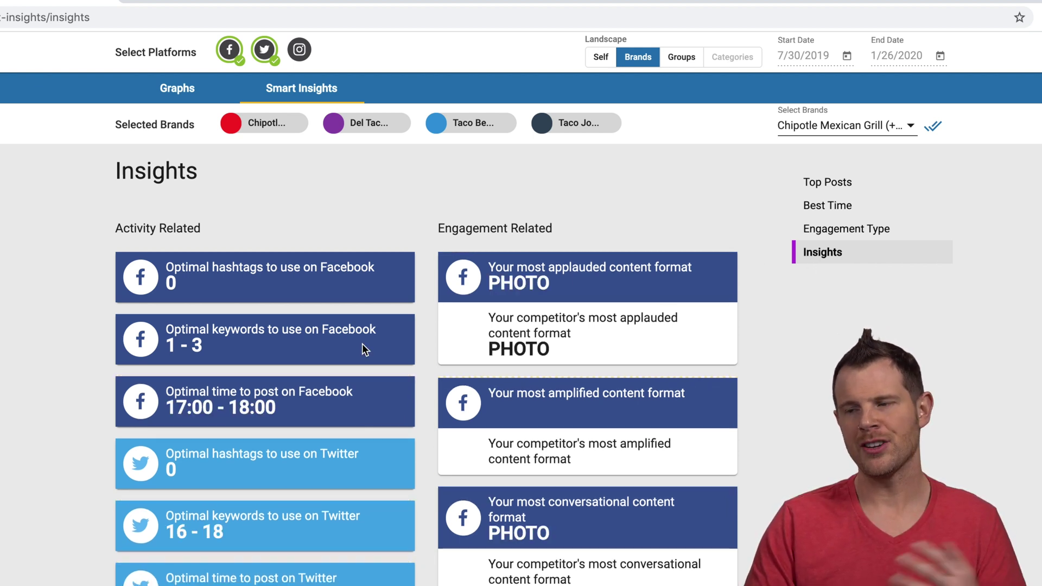
pyautogui.scroll(-4, 567, 383)
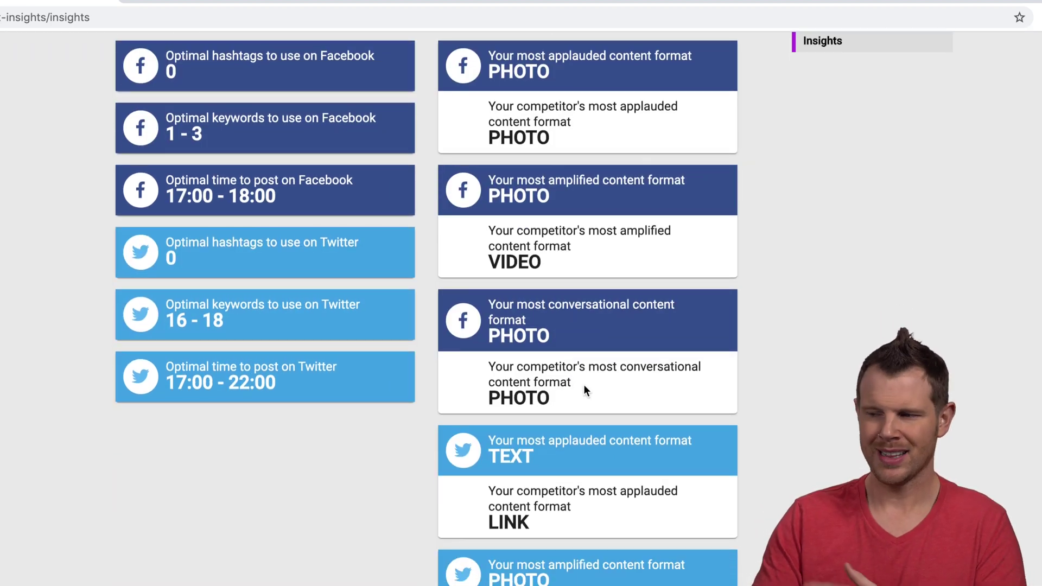
pyautogui.scroll(4, 584, 384)
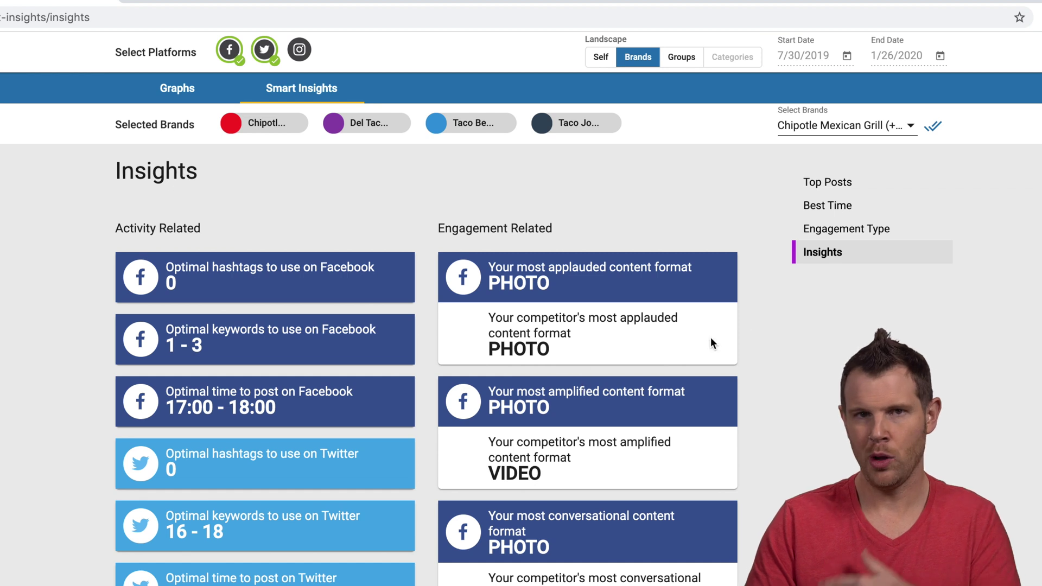
# View the Brand Activity overview graph for the chains and start building a new report
pyautogui.click(177, 88)
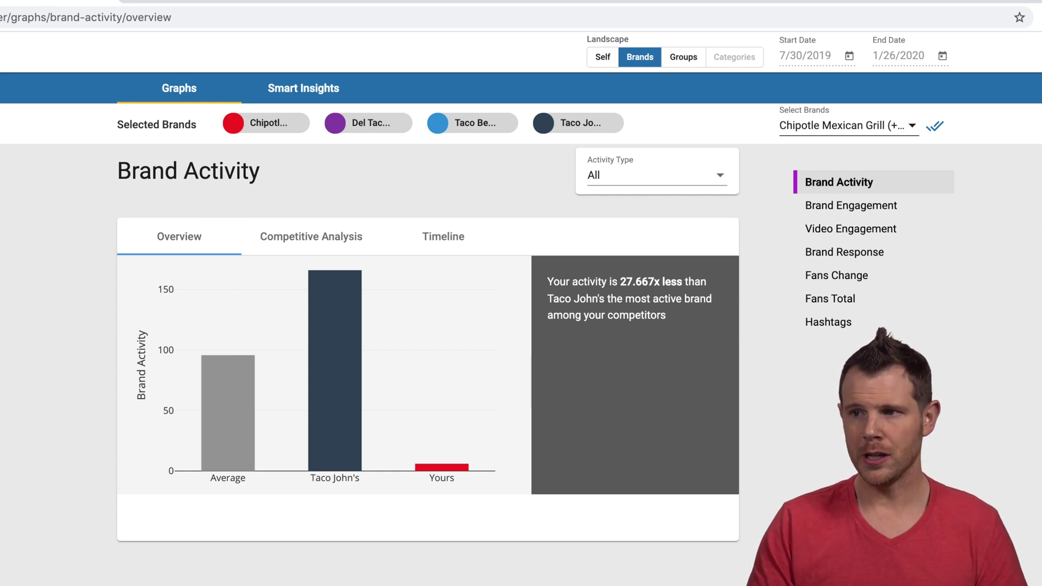
pyautogui.click(44, 198)
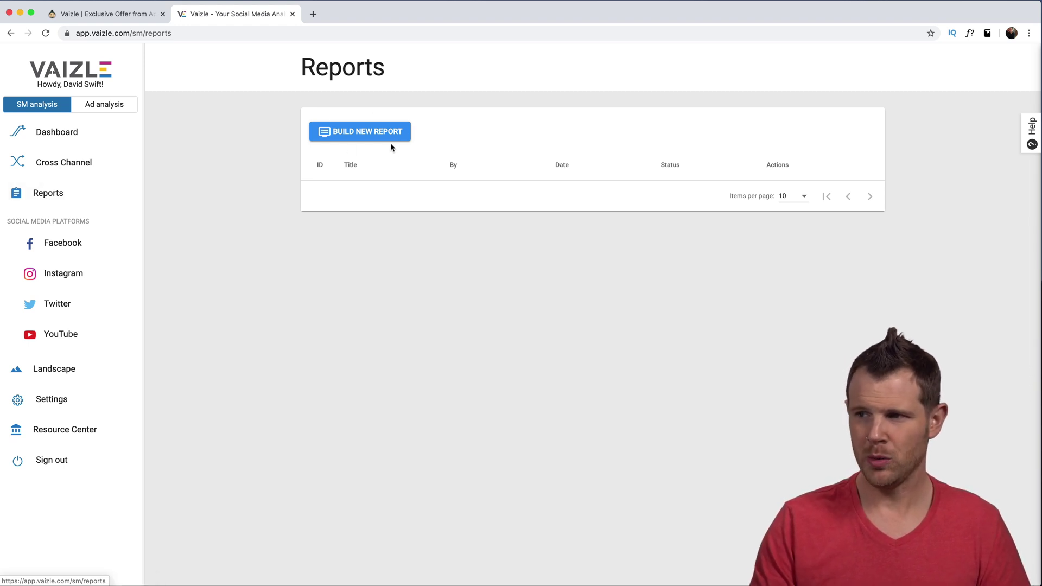
pyautogui.click(358, 133)
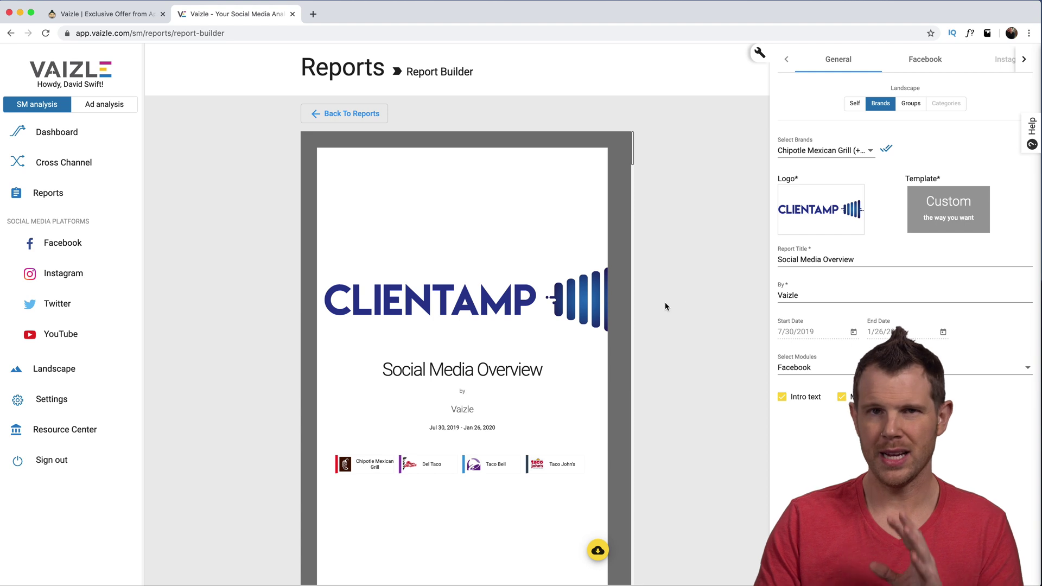
# Replace the report logo with the VE logo and set the report's author line to Client Amp
pyautogui.moveTo(838, 214)
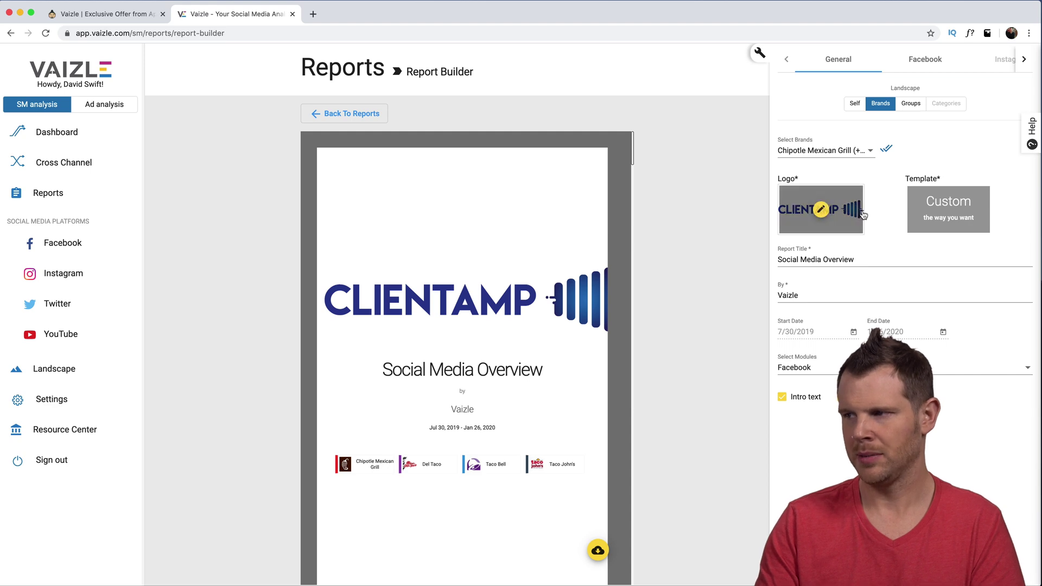
pyautogui.click(821, 209)
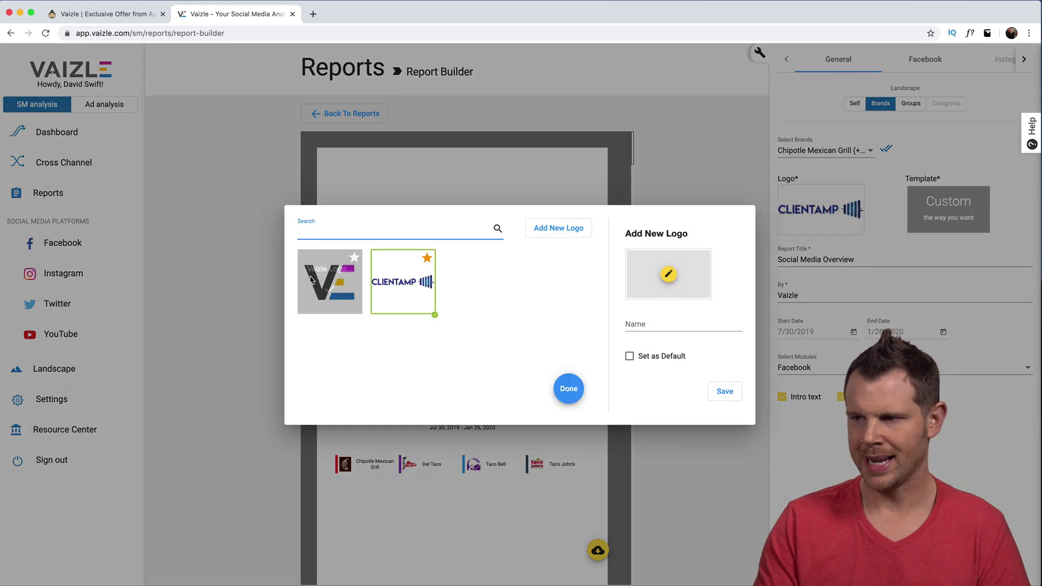
pyautogui.click(321, 291)
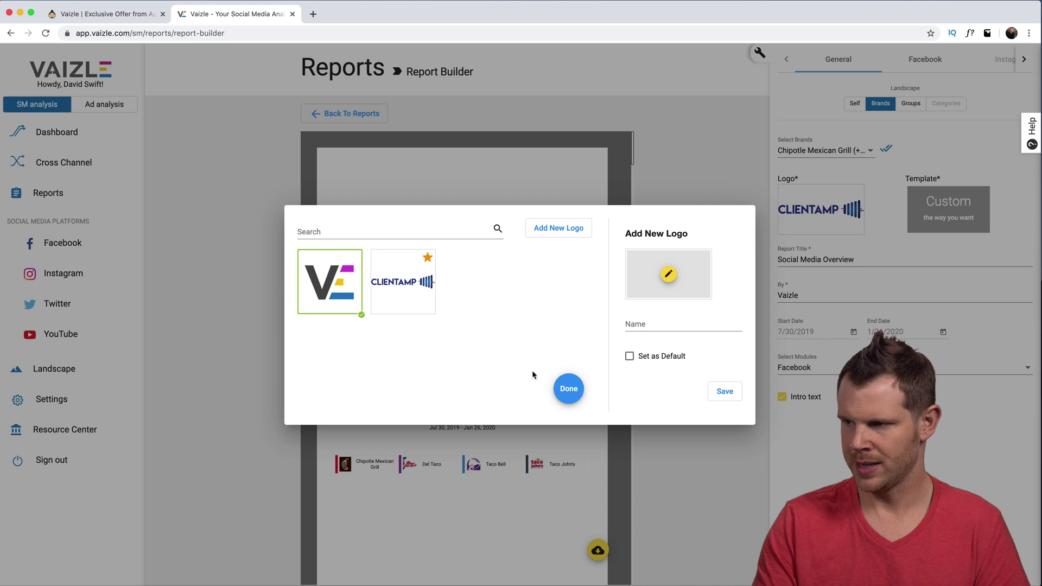
pyautogui.click(571, 389)
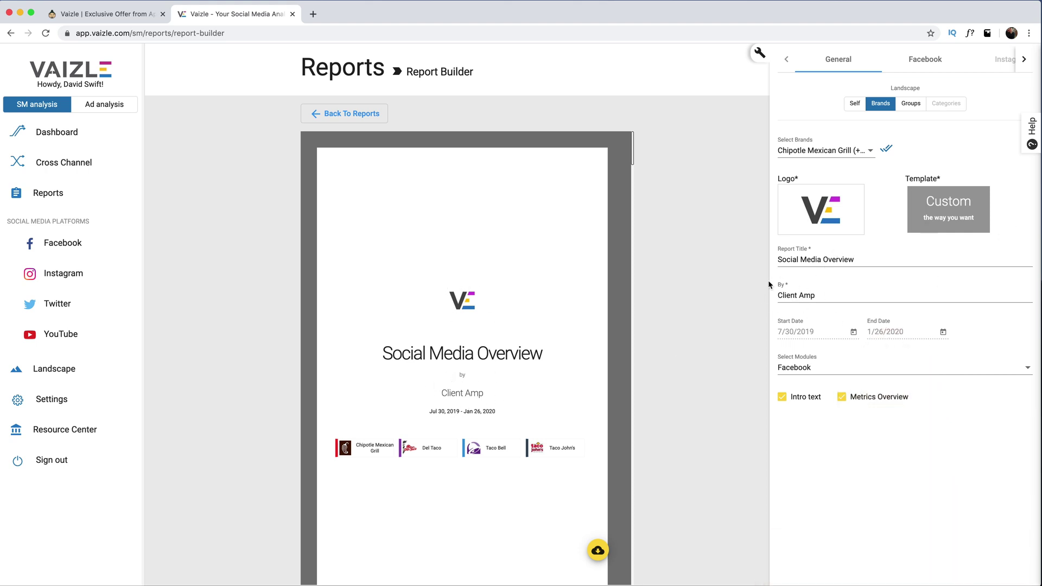
# Check the report's start date calendar without changing it, and add the Twitter and Cross Channel modules alongside Facebook
pyautogui.click(854, 332)
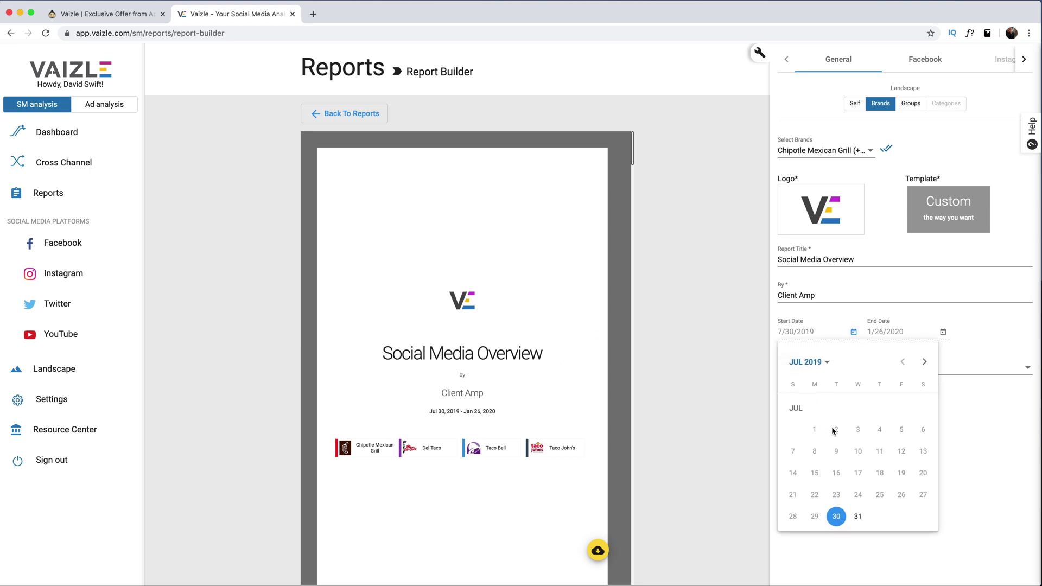
pyautogui.click(914, 260)
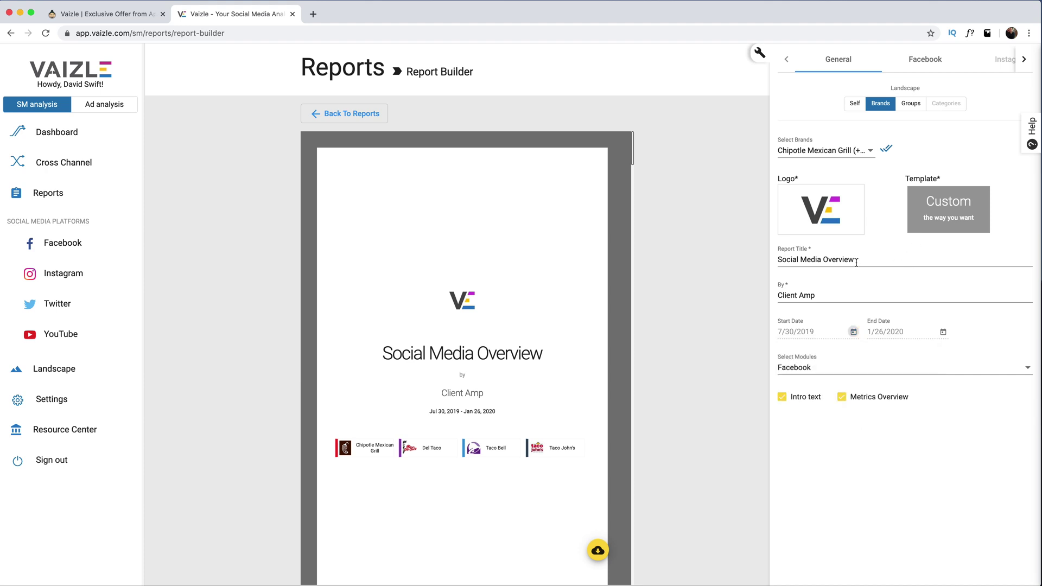
pyautogui.click(796, 370)
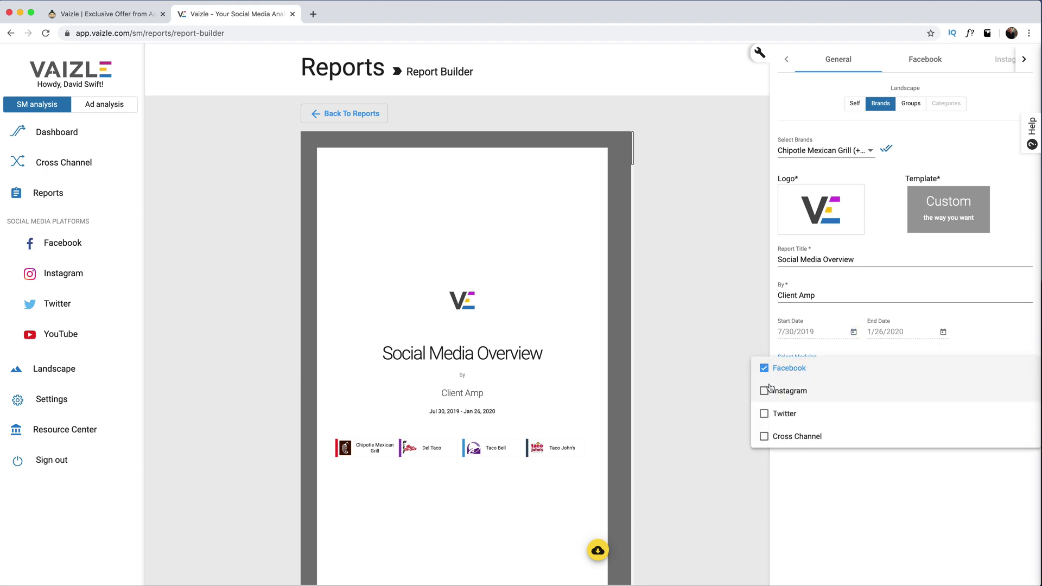
pyautogui.click(764, 415)
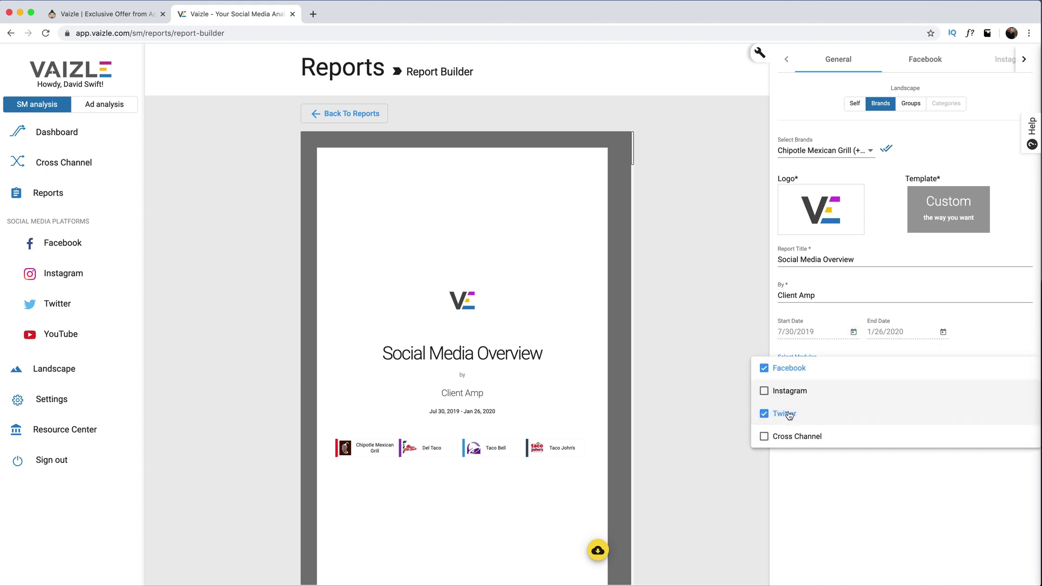
pyautogui.click(822, 485)
pyautogui.click(807, 368)
pyautogui.click(763, 433)
pyautogui.click(460, 438)
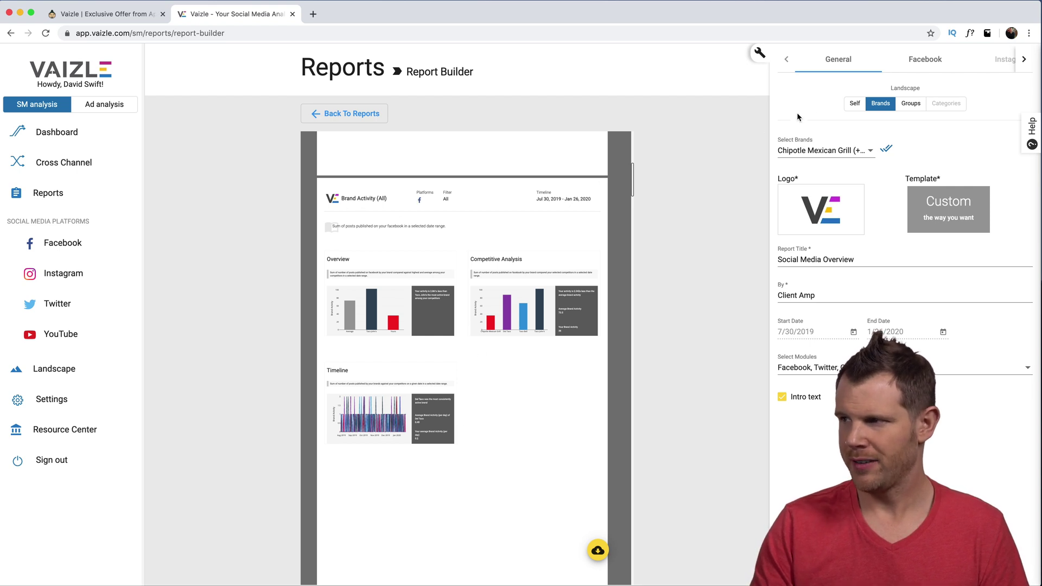
# Browse the Facebook metrics available for the report and include Brand Activity (Text)
pyautogui.click(924, 61)
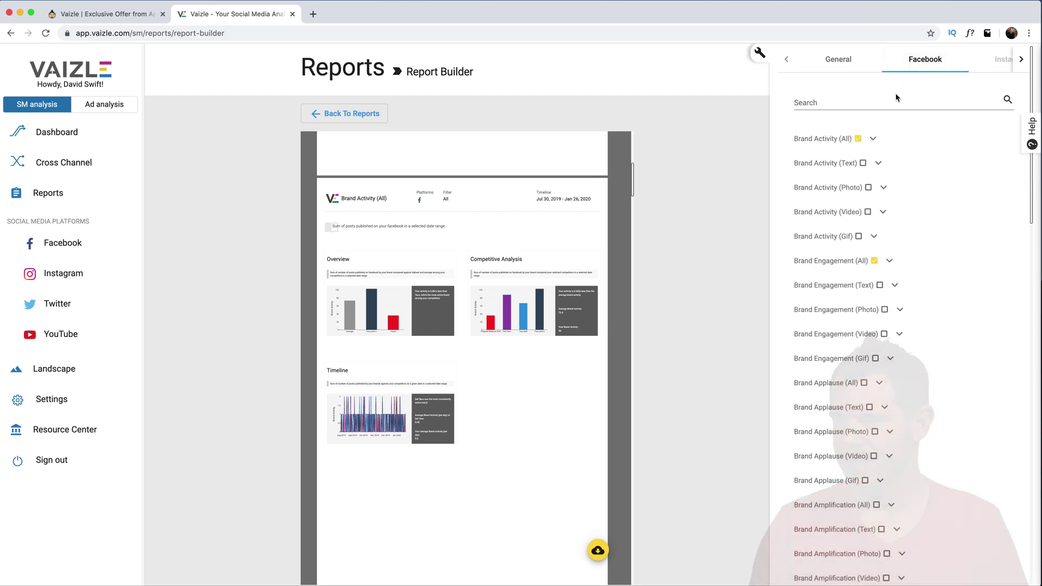
pyautogui.scroll(-2, 864, 239)
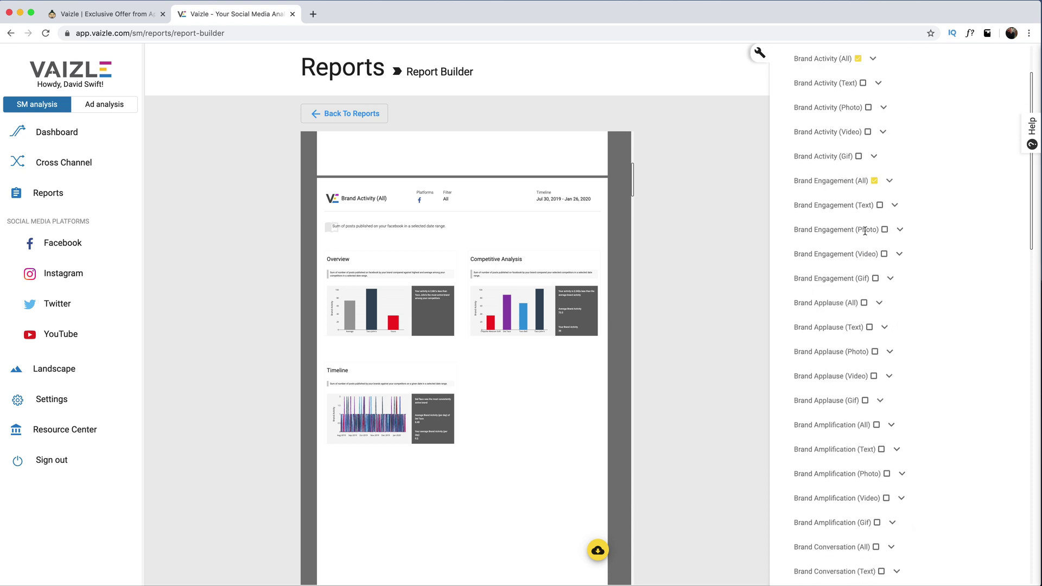
pyautogui.scroll(2, 869, 228)
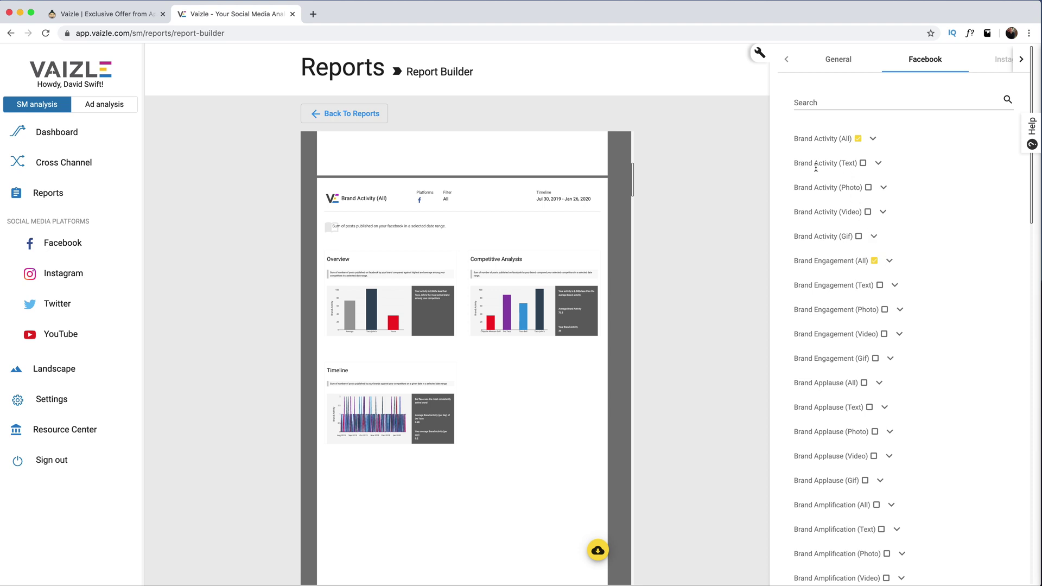
pyautogui.click(863, 164)
pyautogui.scroll(-6, 496, 320)
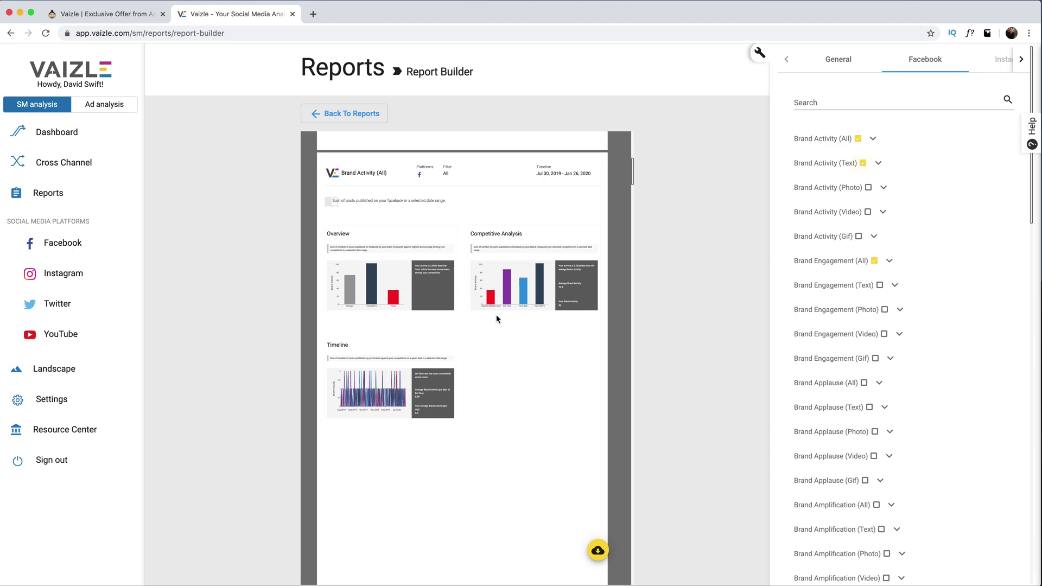
# Expand the Brand Activity (Text) options and exclude its Overview chart from the report
pyautogui.scroll(-2, 879, 131)
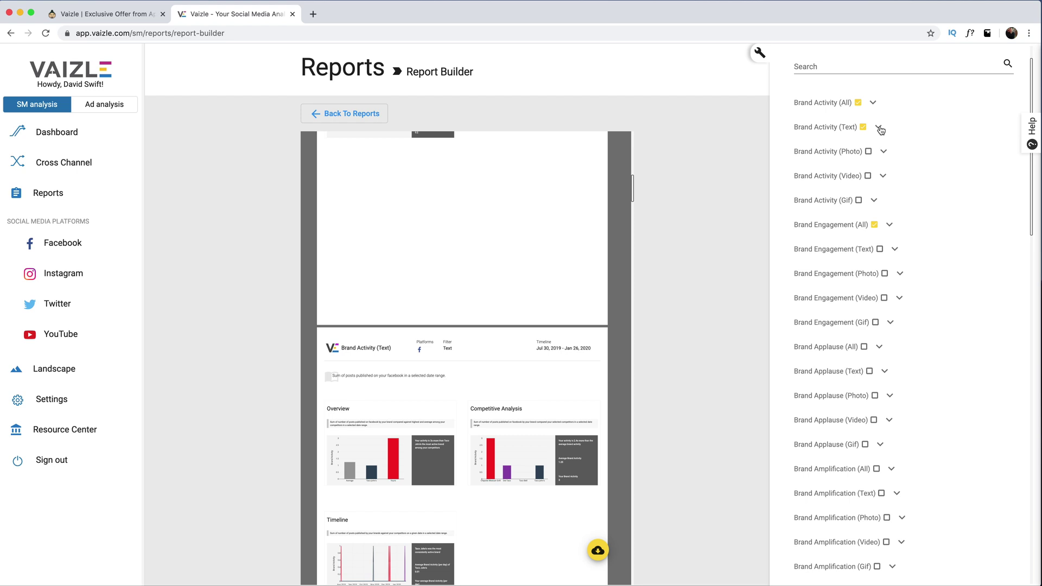
pyautogui.click(880, 128)
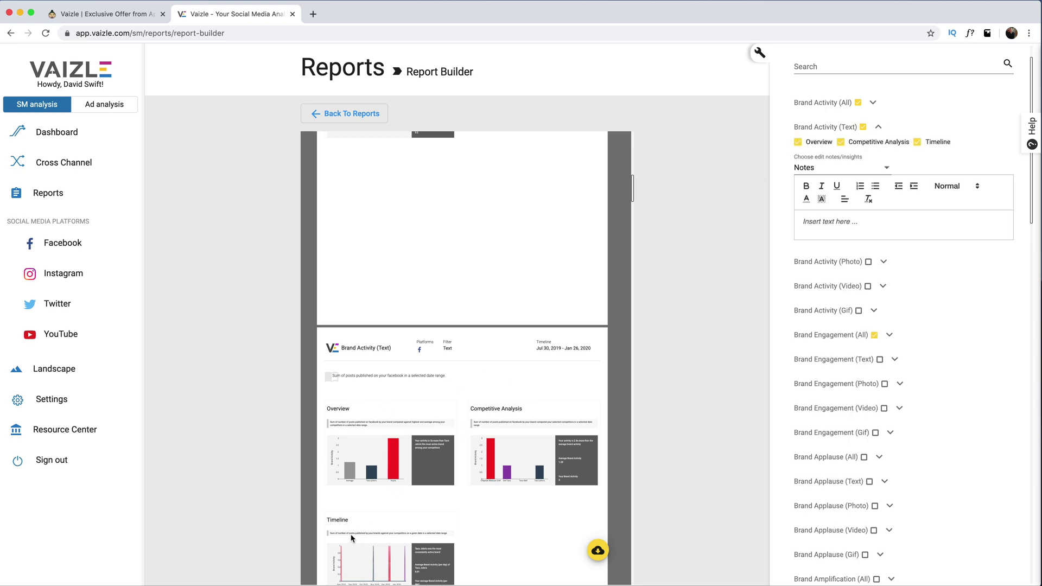
pyautogui.click(799, 144)
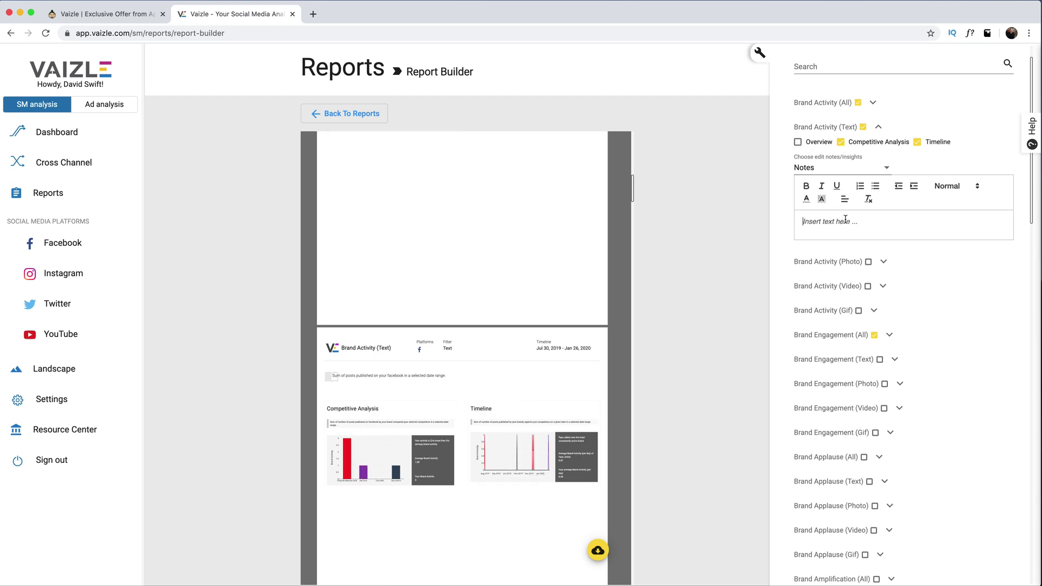
# Add the note "These are text posts." to Brand Activity (Text), formatted bold in the Large size
pyautogui.write('These are text posts.')
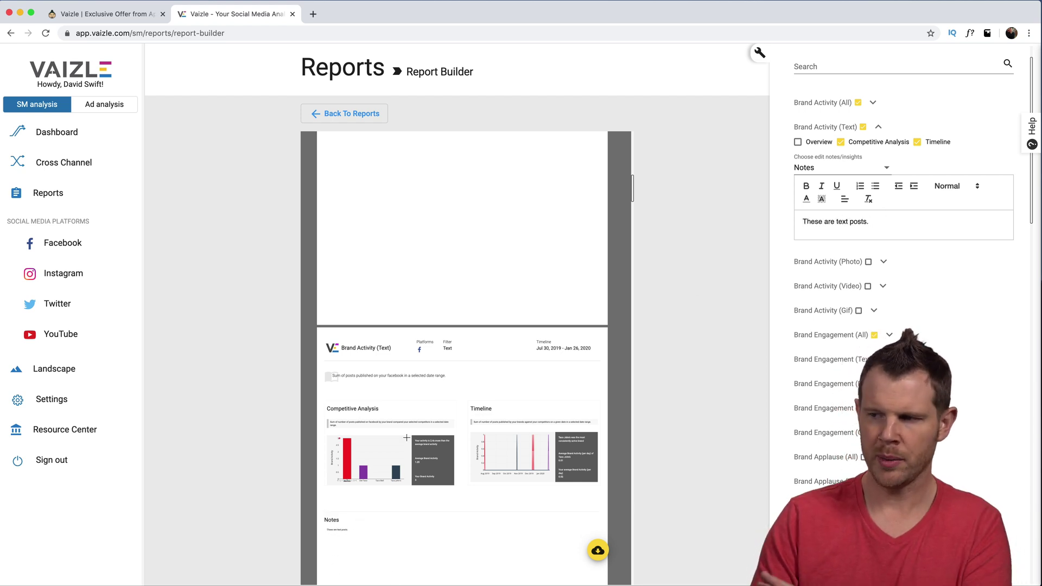
pyautogui.moveTo(901, 222); pyautogui.dragTo(794, 223)
pyautogui.click(808, 188)
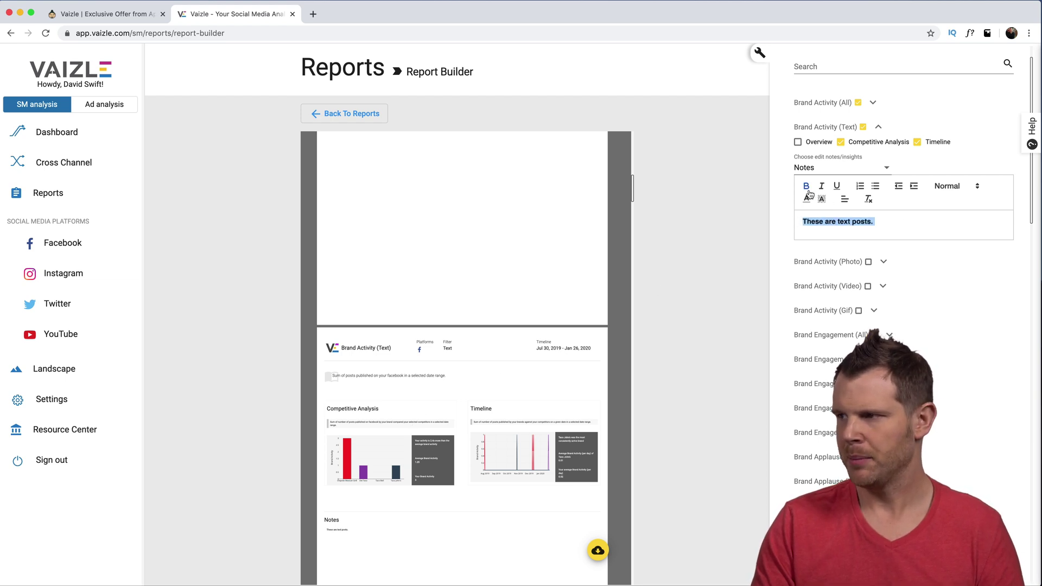
pyautogui.click(958, 186)
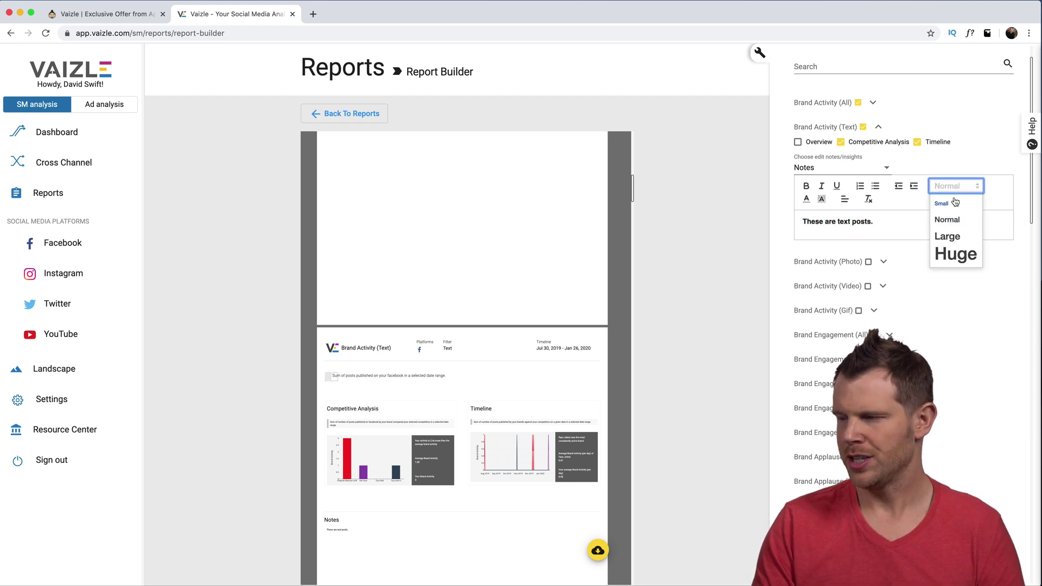
pyautogui.click(962, 238)
pyautogui.click(927, 230)
# Include Brand Activity (All) from the Twitter metrics in the report and expand its chart and notes options
pyautogui.scroll(2, 927, 230)
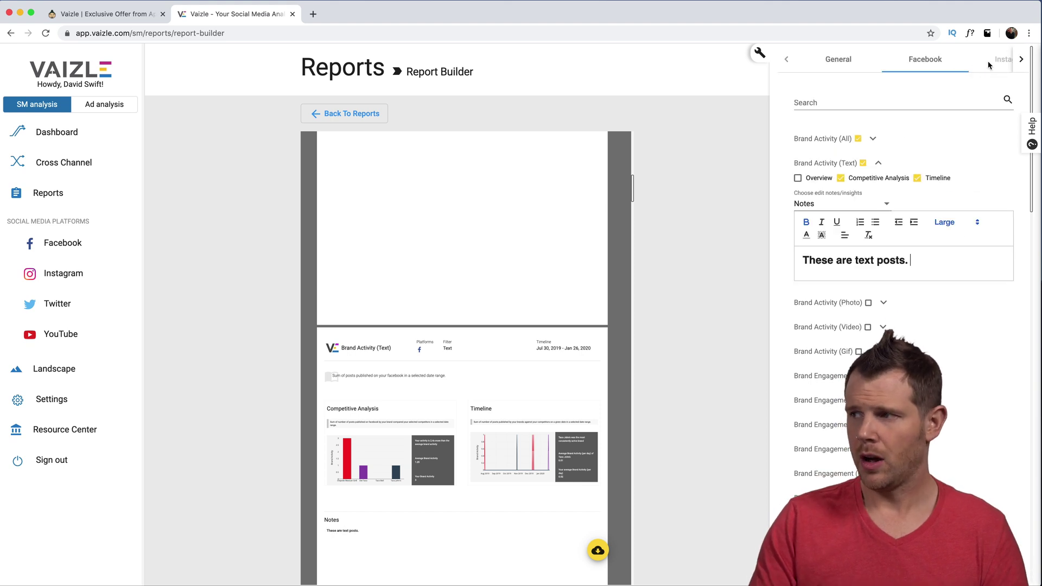
pyautogui.click(1021, 60)
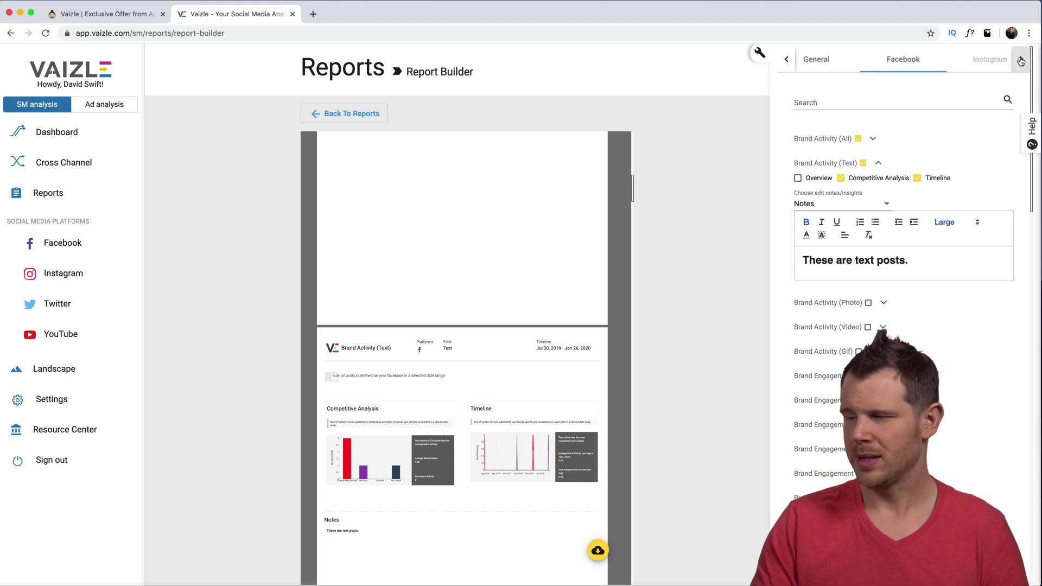
pyautogui.click(1022, 59)
pyautogui.click(954, 58)
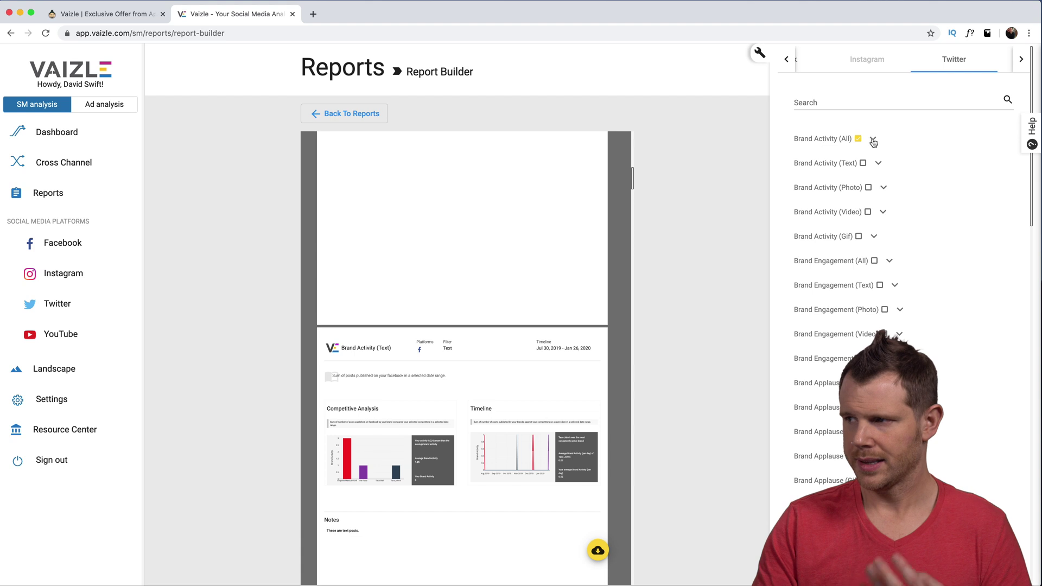
pyautogui.click(858, 139)
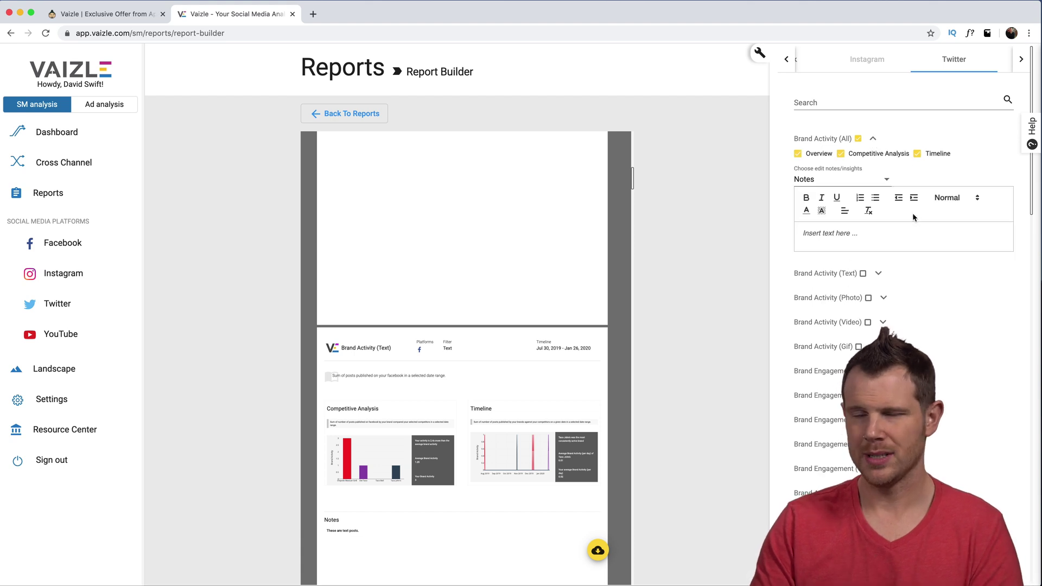
# Check the Brand Engagement (All) page in the report preview and download the report
pyautogui.scroll(-10, 516, 382)
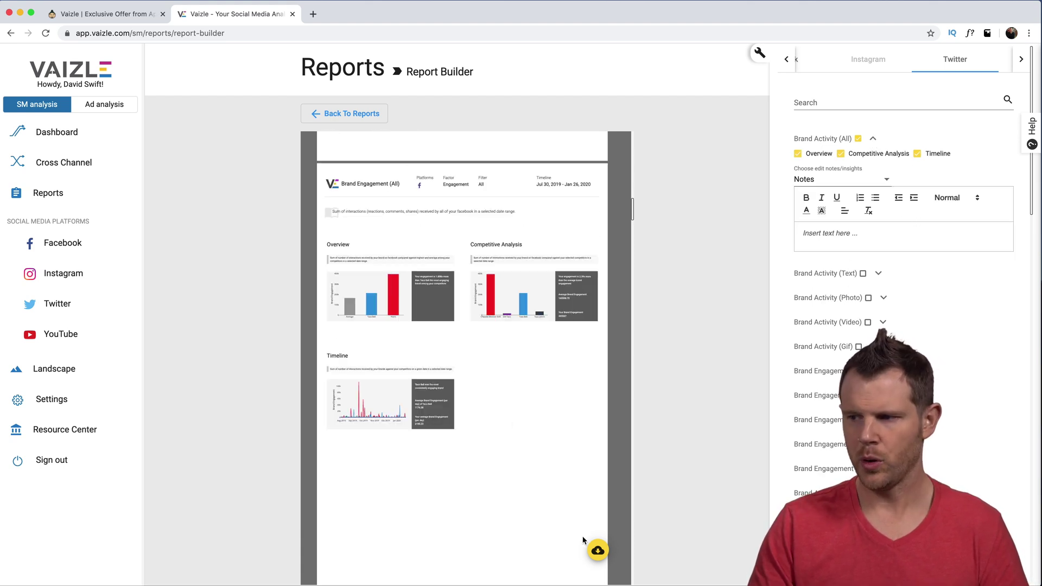
pyautogui.click(598, 552)
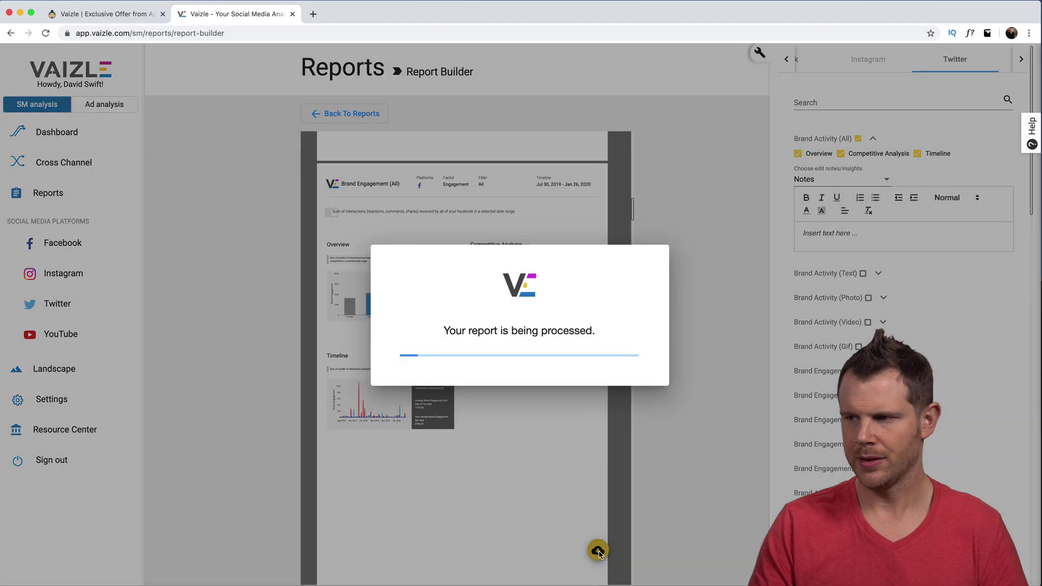